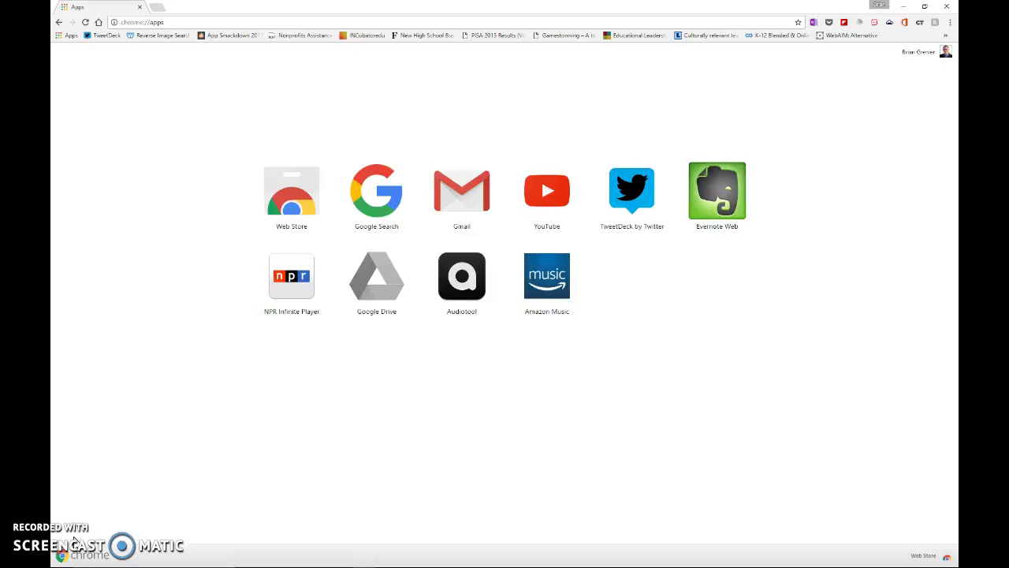
- Launch Google Chrome and bring up the chrome://apps page
{"action": "left_click", "coordinate": [112, 557]}
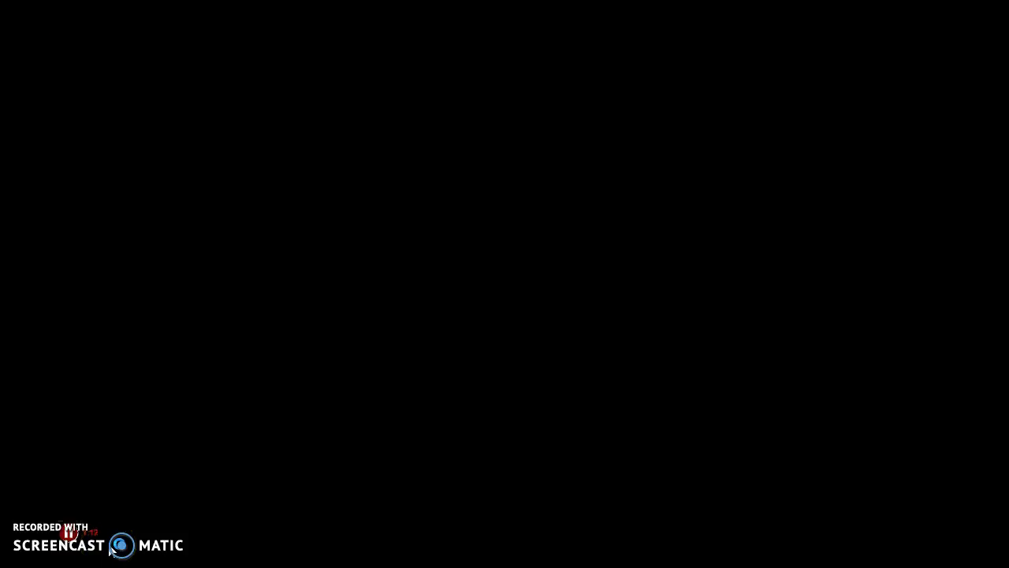
{"action": "left_click", "coordinate": [71, 39]}
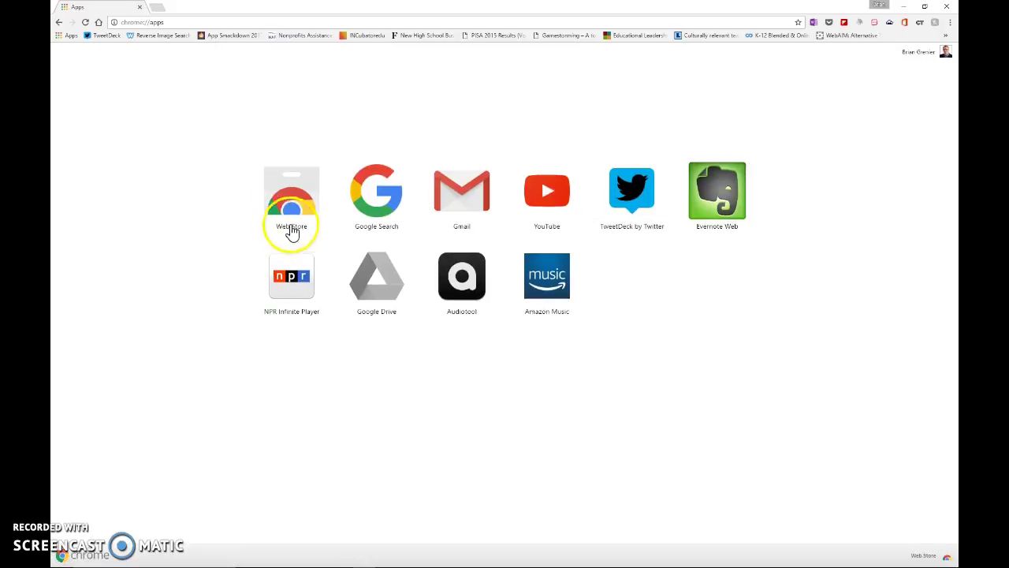
- Open the Chrome Web Store and search extensions for 'last pass'
{"action": "left_click", "coordinate": [293, 209]}
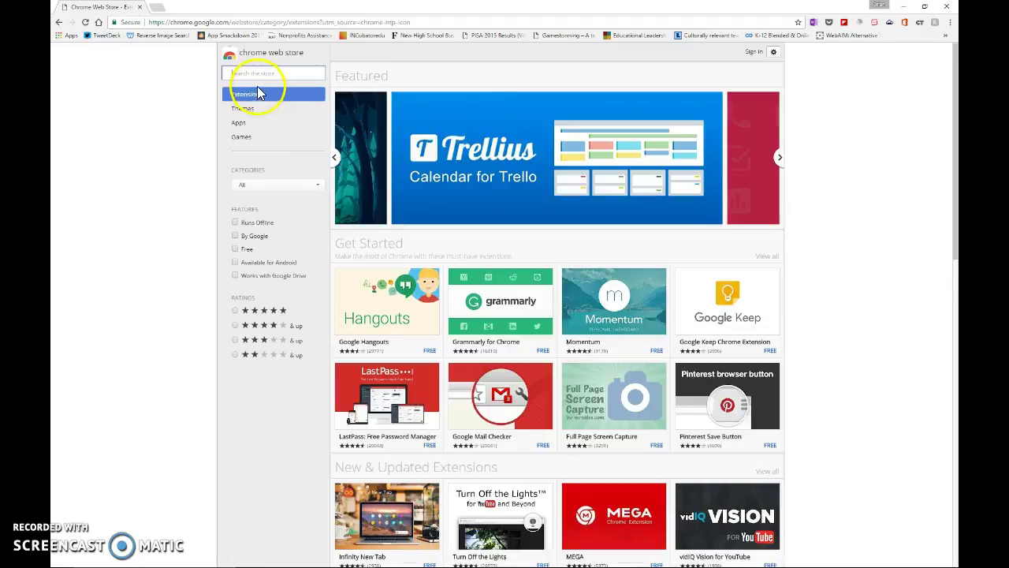
{"action": "left_click", "coordinate": [257, 74]}
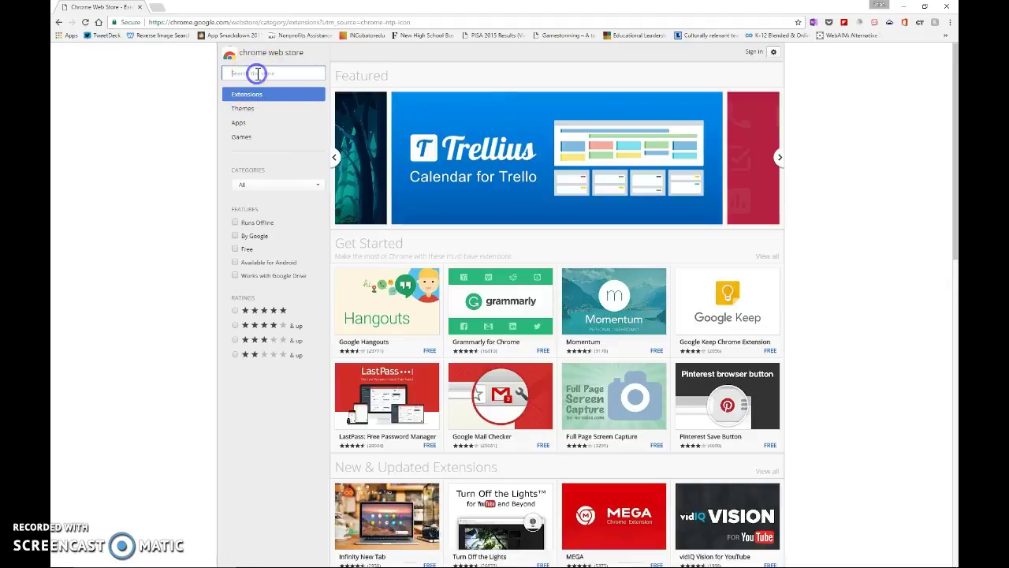
{"action": "type", "text": "last pas"}
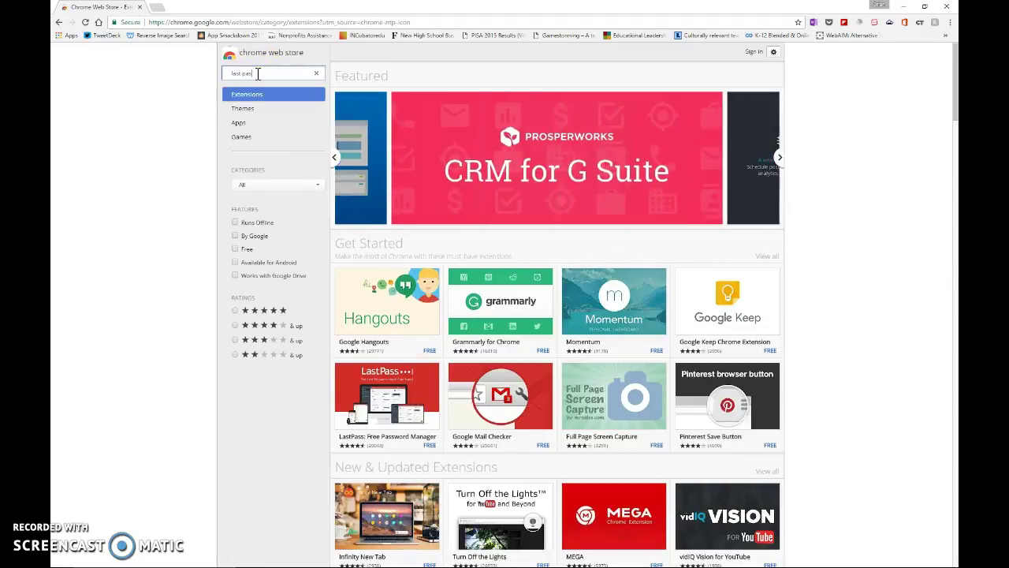
{"action": "type", "text": "s"}
{"action": "key", "text": "Return"}
{"action": "left_click", "coordinate": [235, 116]}
- Correct the search to 'lastpass' and add LastPass: Free Password Manager to Chrome
{"action": "left_click", "coordinate": [280, 75]}
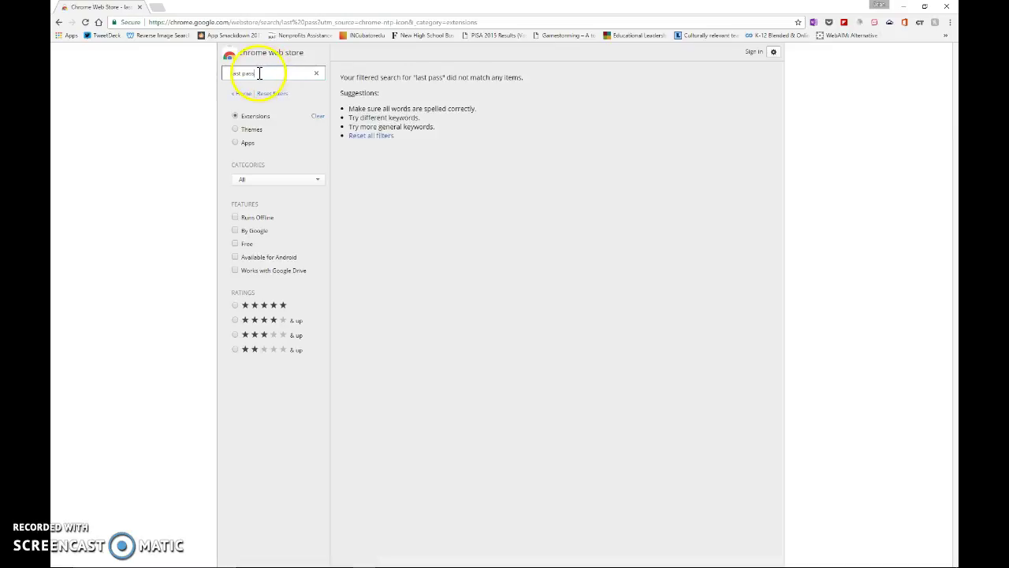
{"action": "left_click", "coordinate": [243, 73]}
{"action": "key", "text": "BackSpace"}
{"action": "key", "text": "Return"}
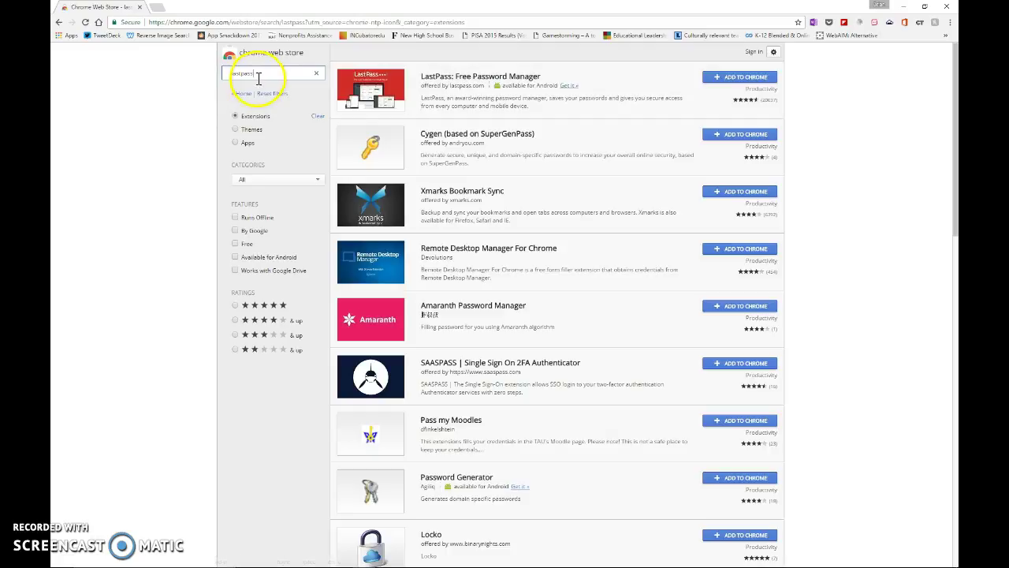
{"action": "left_click", "coordinate": [753, 83]}
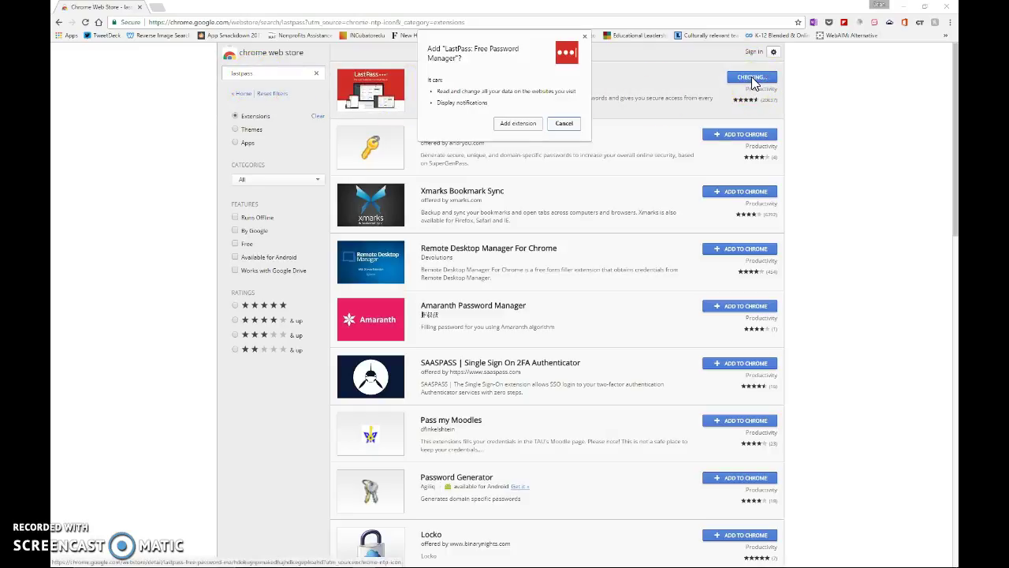
- Confirm Add extension for LastPass and wait for its Create Account tab
{"action": "left_click", "coordinate": [517, 123]}
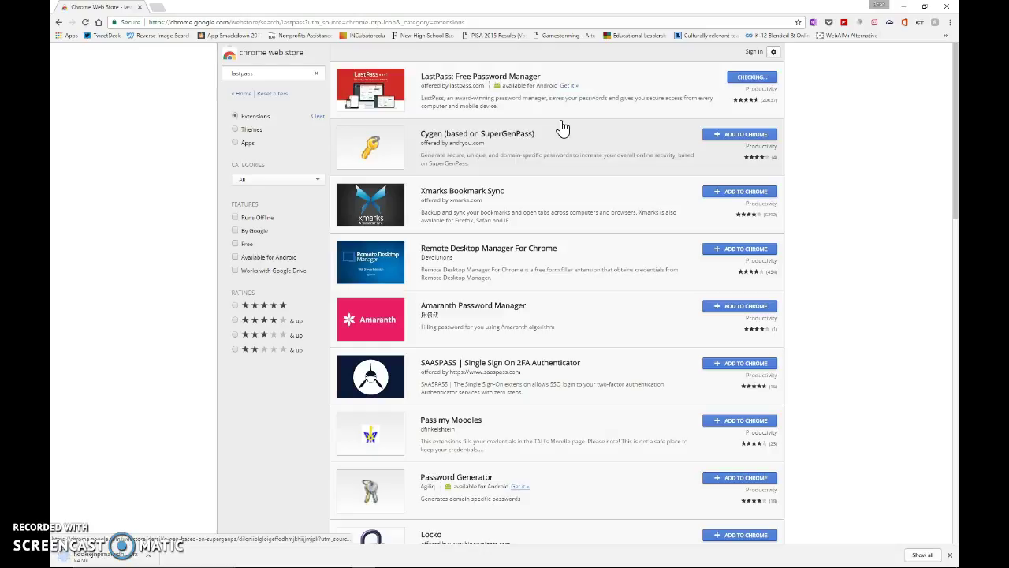
{"action": "left_click", "coordinate": [561, 124]}
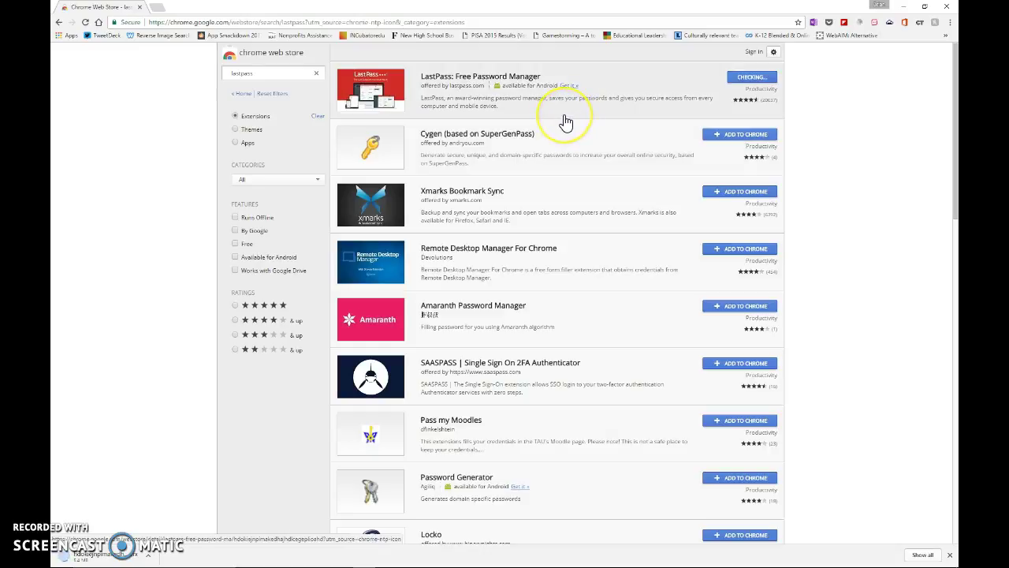
{"action": "left_click", "coordinate": [605, 114]}
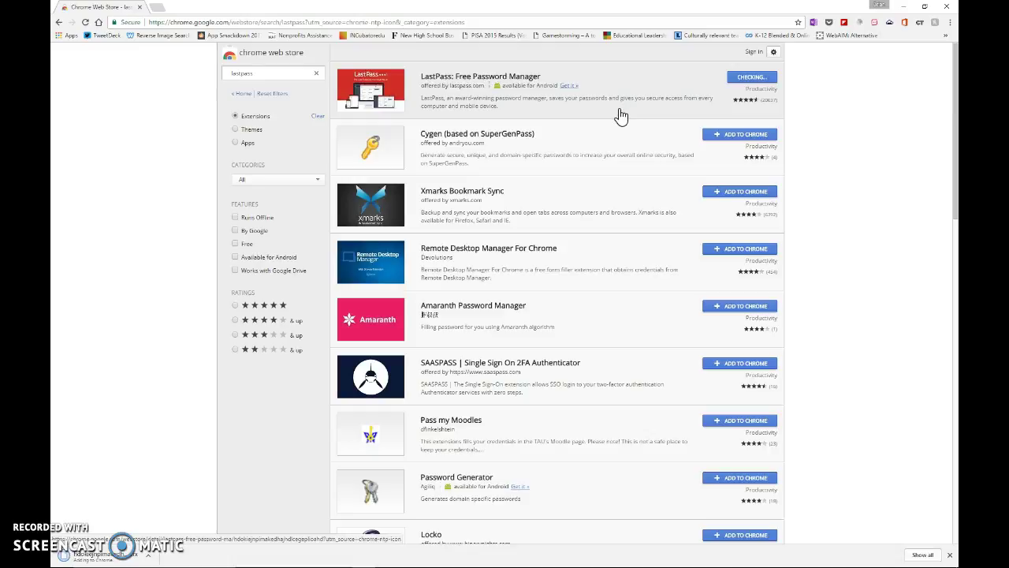
{"action": "left_click", "coordinate": [616, 107]}
{"action": "left_click", "coordinate": [72, 528]}
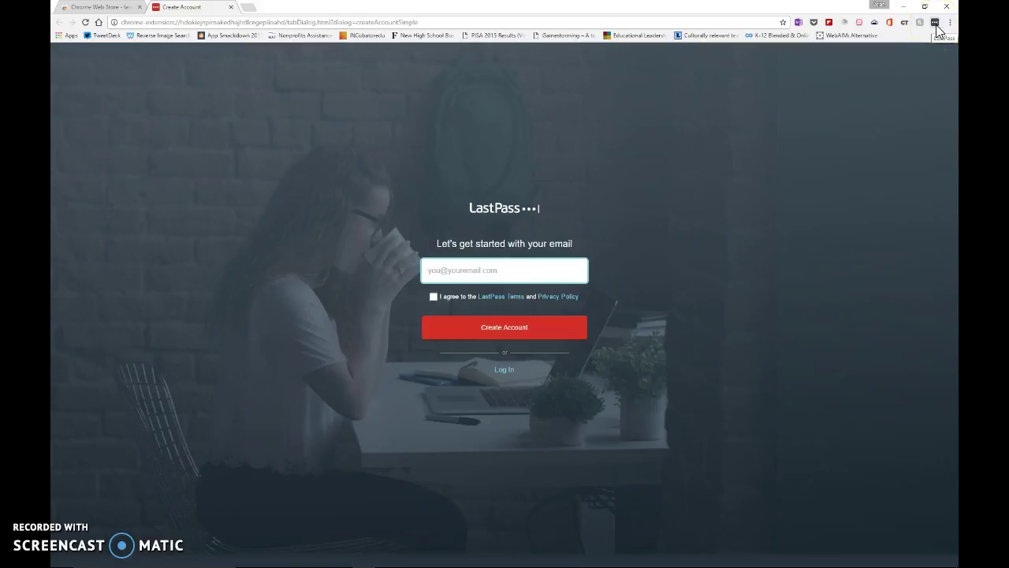
- Enter your email address, agree to the LastPass terms, and submit the new account
{"action": "left_click", "coordinate": [582, 210]}
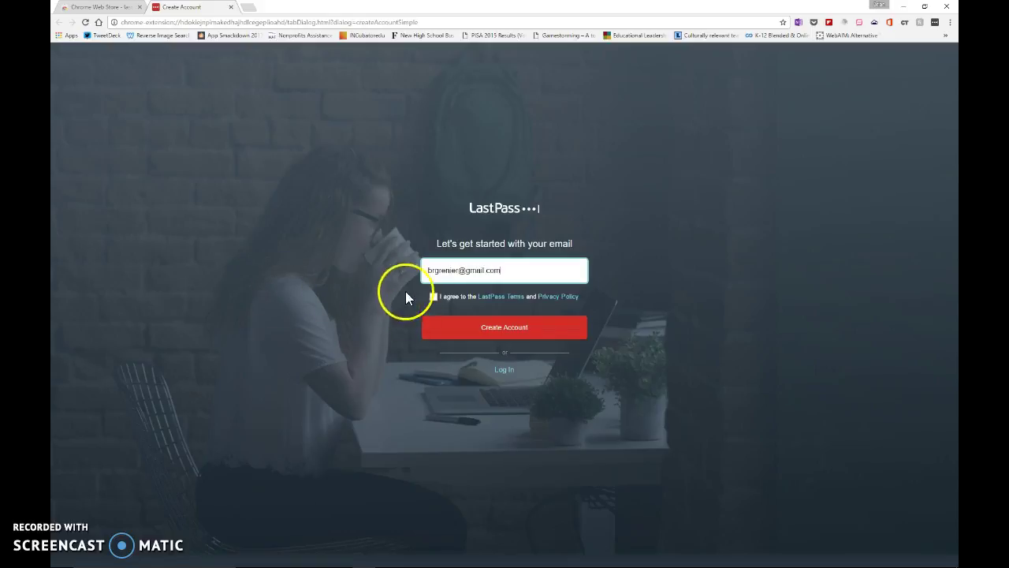
{"action": "left_click", "coordinate": [432, 300]}
{"action": "left_click", "coordinate": [505, 384]}
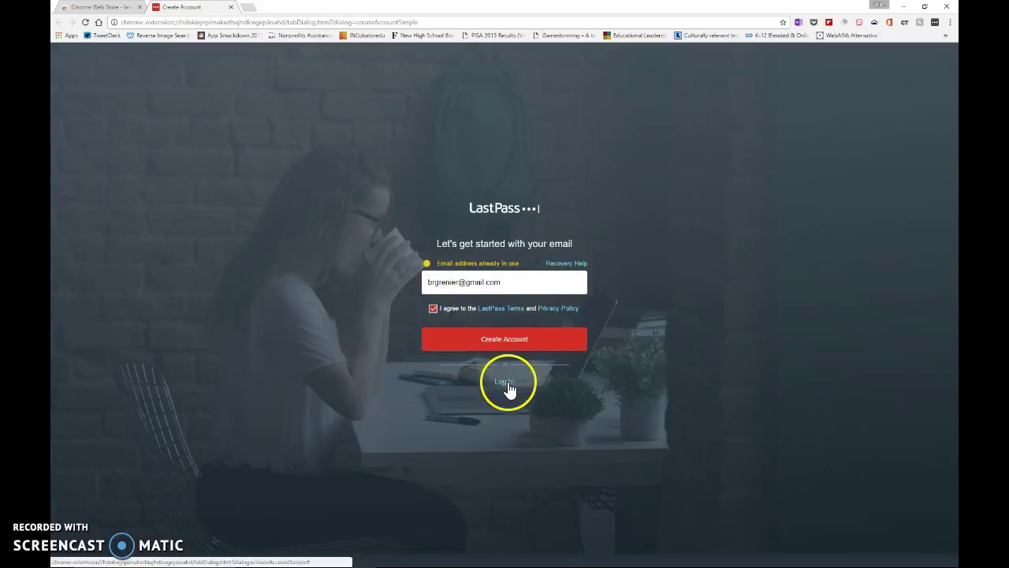
- Switch to Log In and sign in with the account email and master password
{"action": "left_click", "coordinate": [482, 269]}
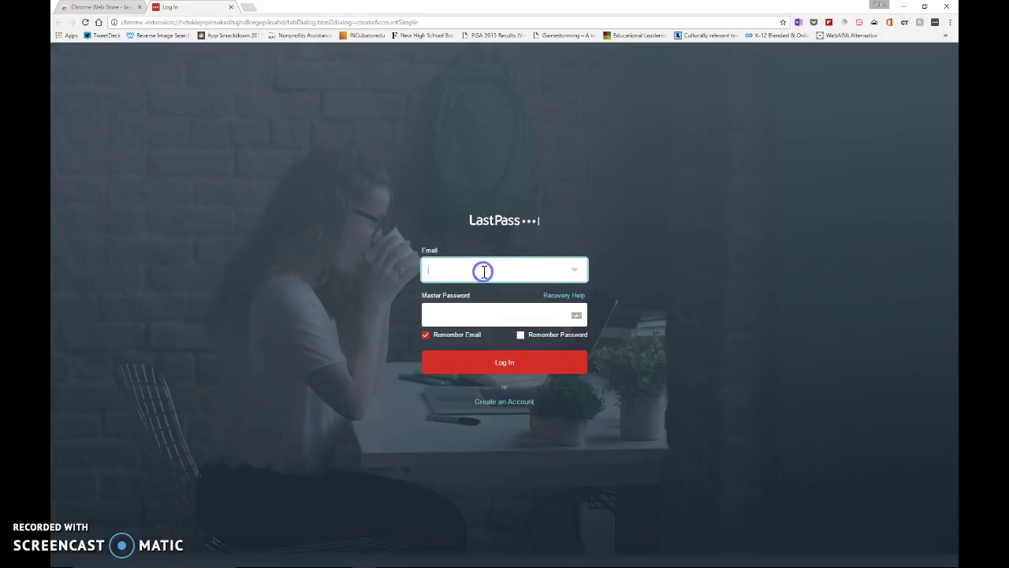
{"action": "key", "text": "Tab"}
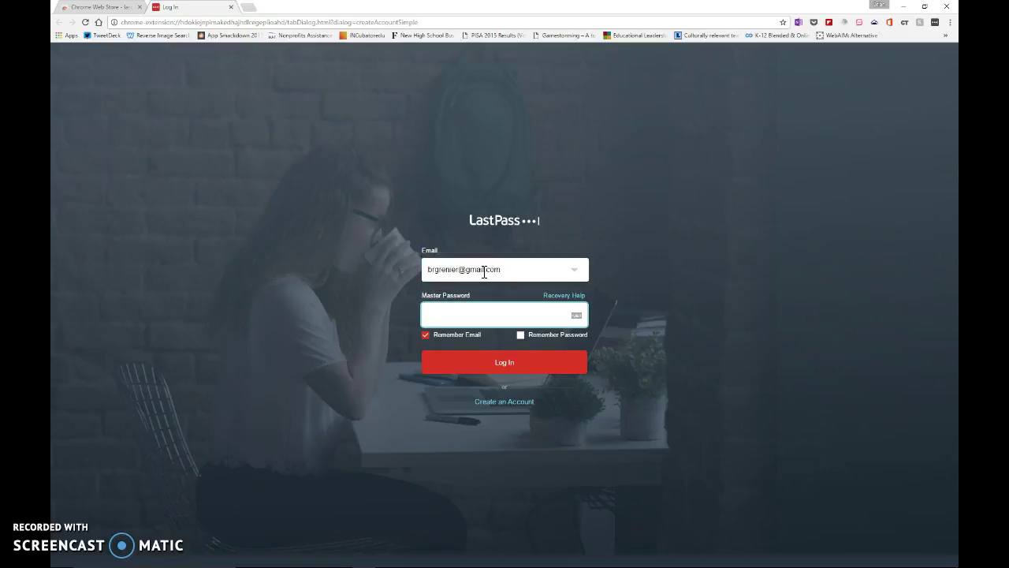
{"action": "type", "text": "••••••••"}
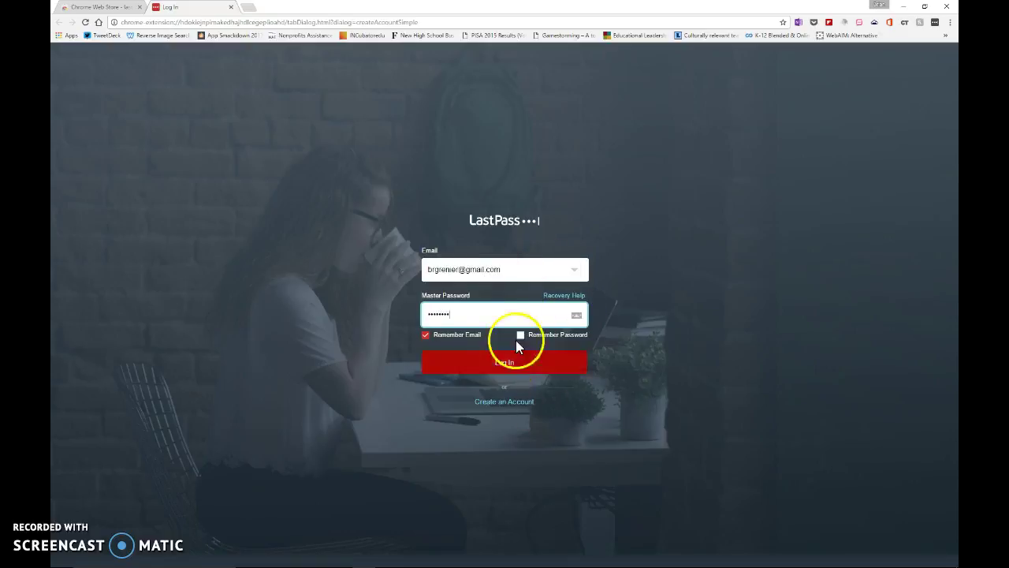
{"action": "left_click", "coordinate": [521, 372]}
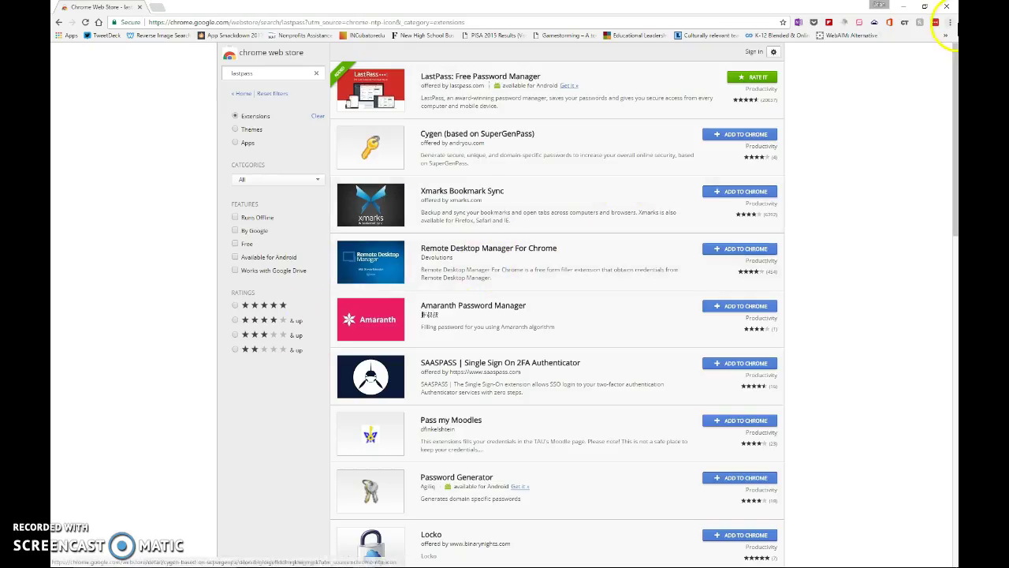
- Restart Chrome from the desktop icon and browse to my.episd.org
{"action": "left_click", "coordinate": [952, 7]}
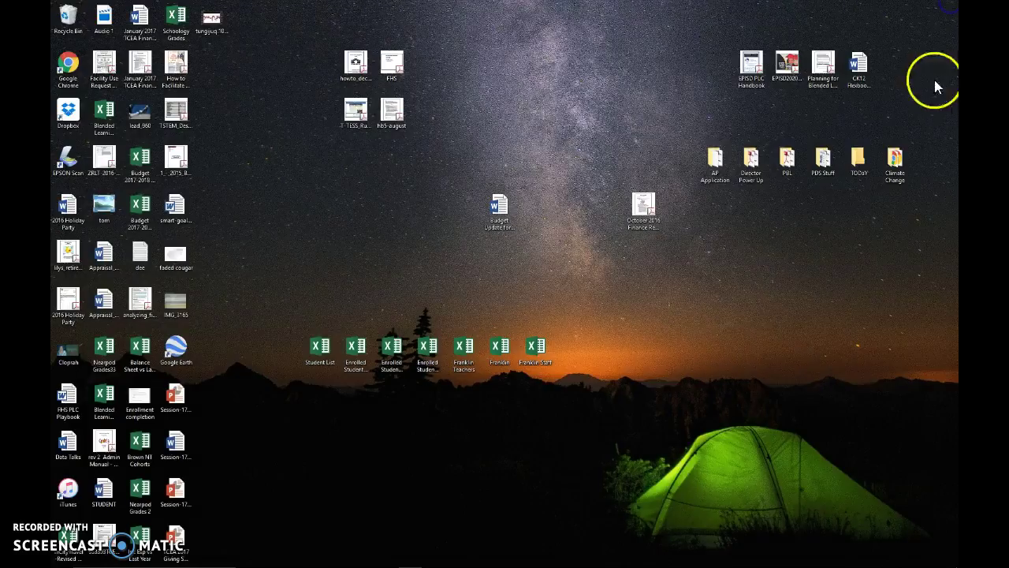
{"action": "double_click", "coordinate": [69, 65]}
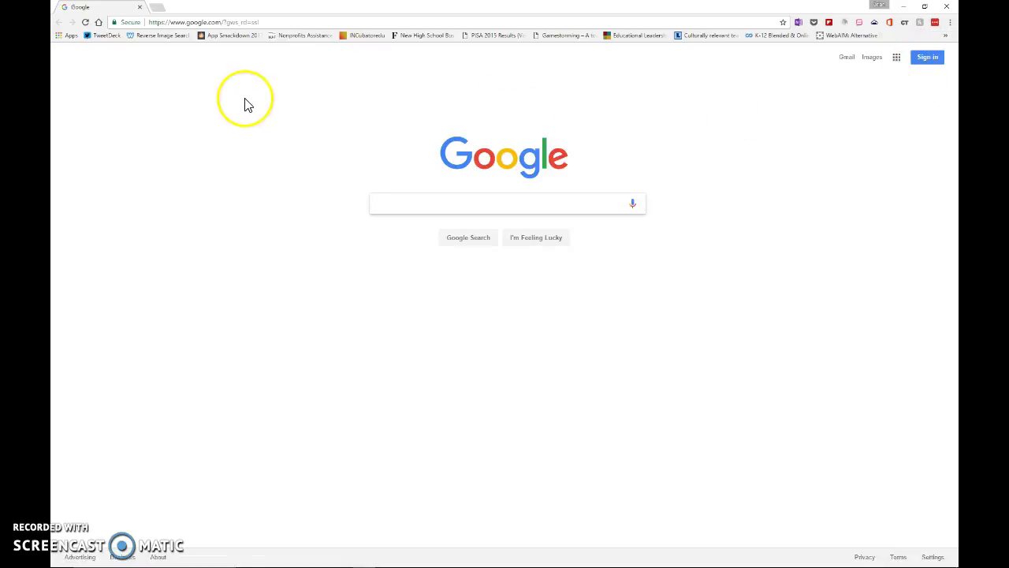
{"action": "left_click", "coordinate": [282, 22]}
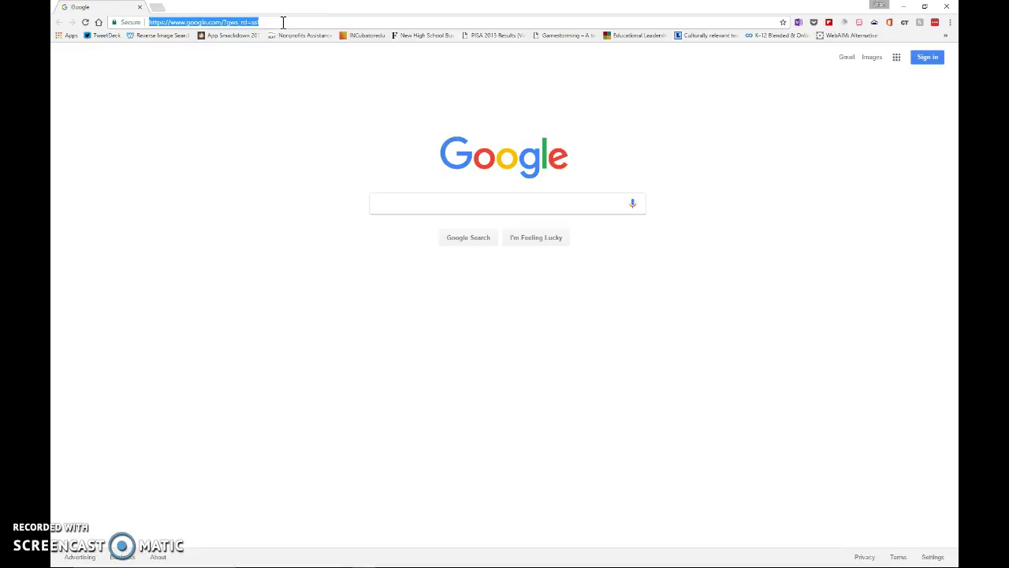
{"action": "type", "text": "my"}
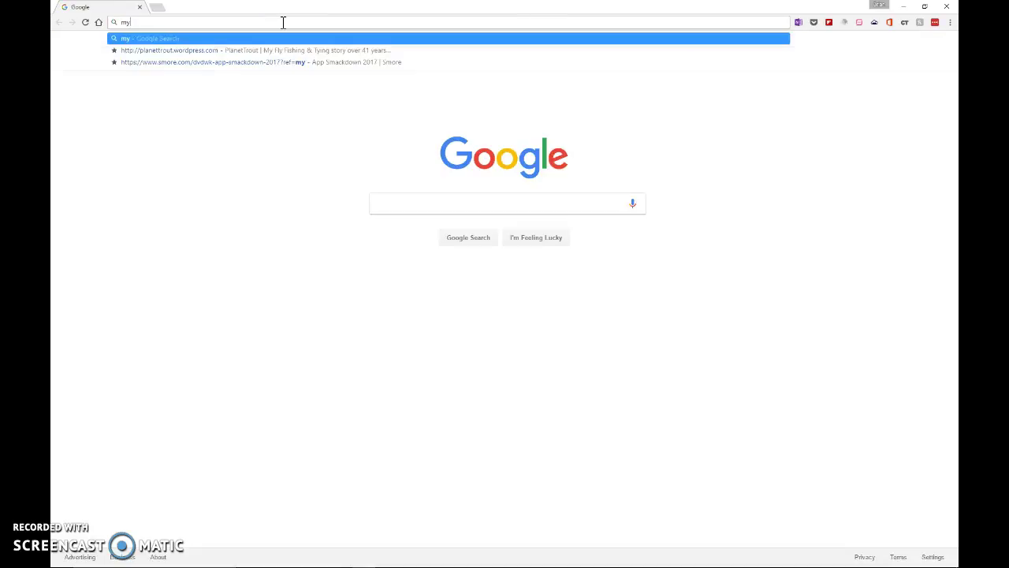
{"action": "type", "text": ".episd.org"}
{"action": "key", "text": "Return"}
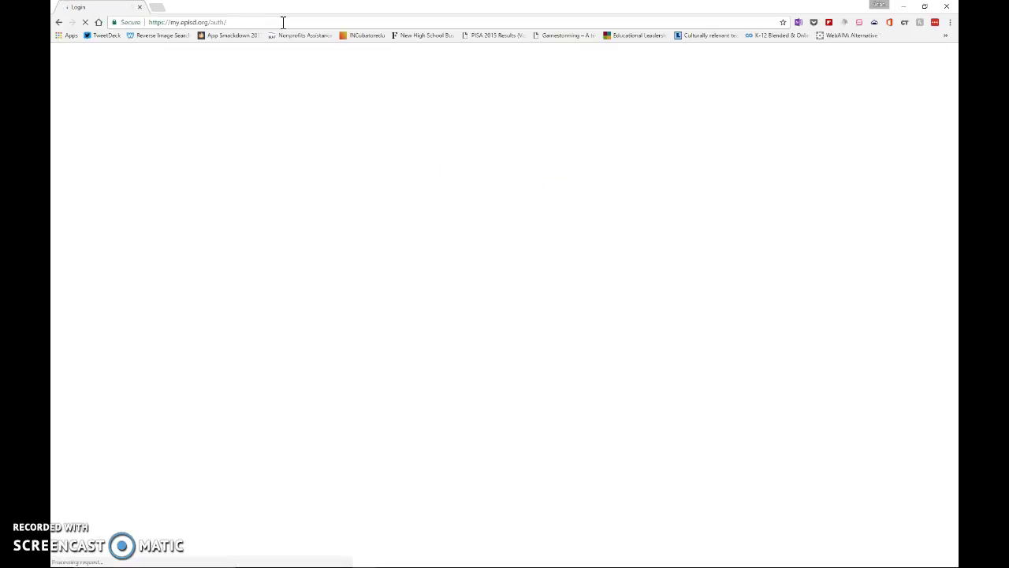
- Copy the MyEPISD login page address and open the LastPass extension menu
{"action": "left_click", "coordinate": [251, 177]}
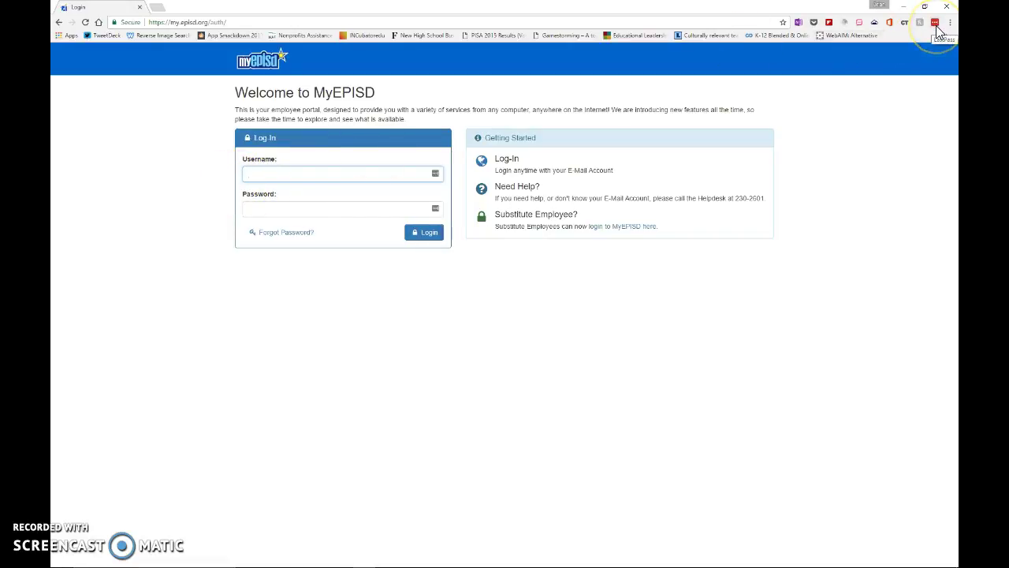
{"action": "left_click", "coordinate": [251, 22]}
{"action": "left_click_drag", "start_coordinate": [236, 22], "coordinate": [126, 22]}
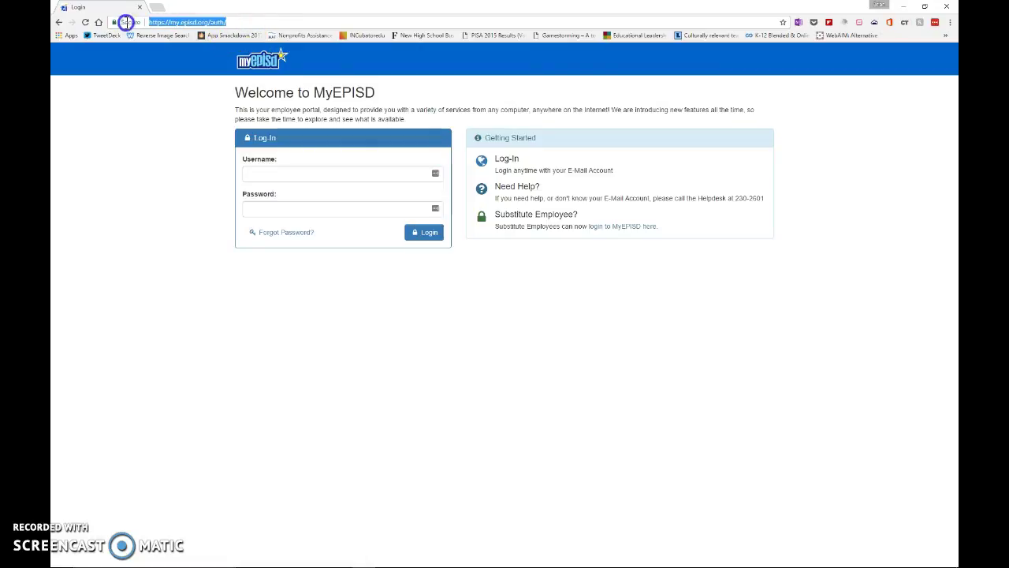
{"action": "right_click", "coordinate": [186, 27]}
{"action": "left_click", "coordinate": [211, 59]}
{"action": "left_click", "coordinate": [936, 24]}
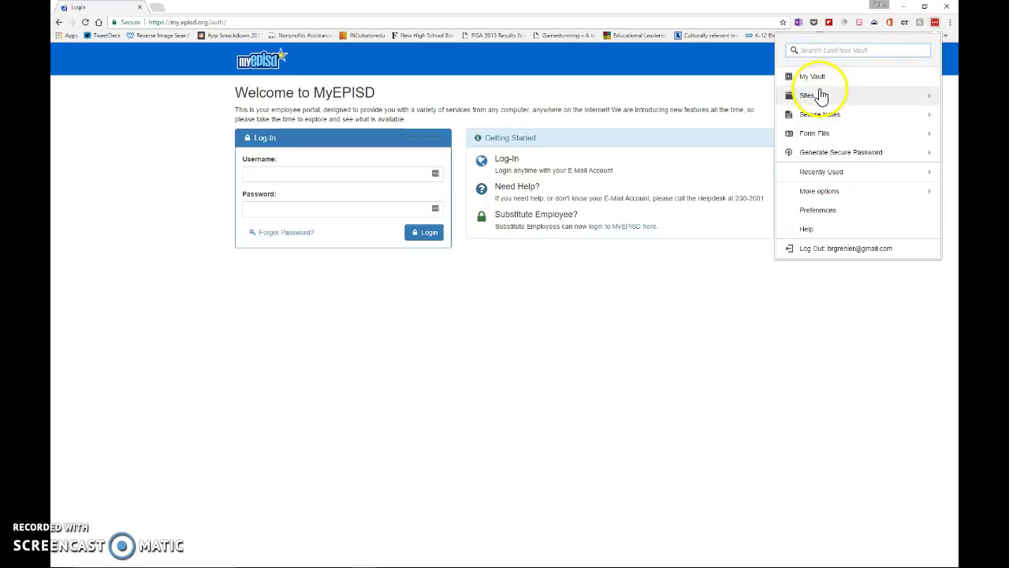
- Open My Vault, dismiss the welcome message and tour, and start a new Add Site entry
{"action": "left_click", "coordinate": [814, 77]}
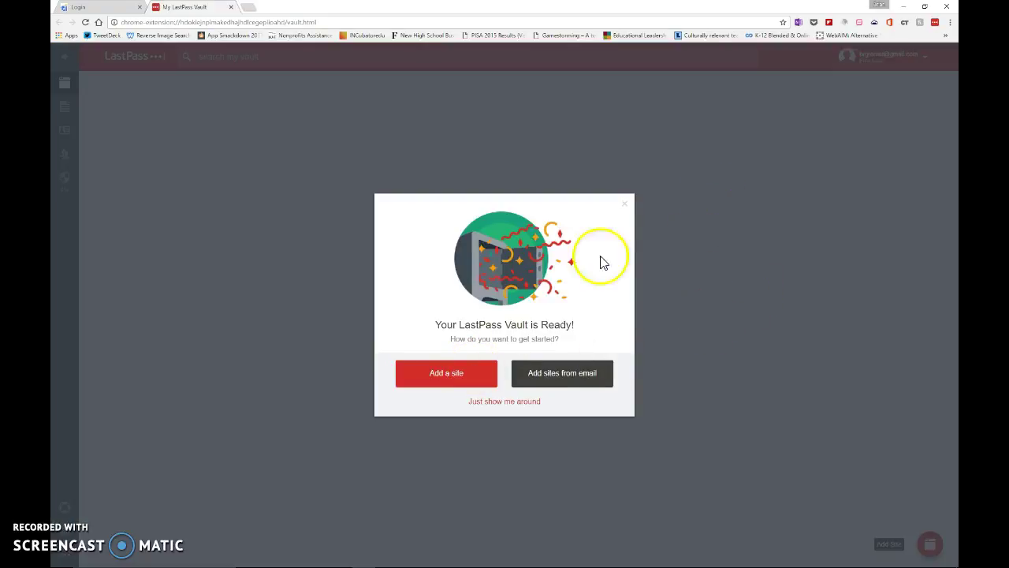
{"action": "left_click", "coordinate": [624, 204]}
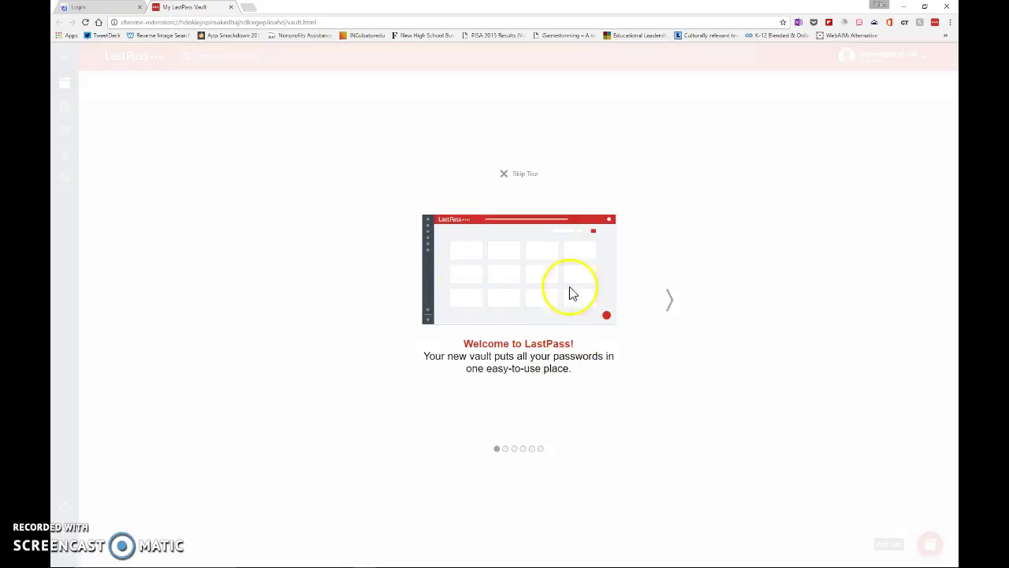
{"action": "left_click", "coordinate": [504, 175]}
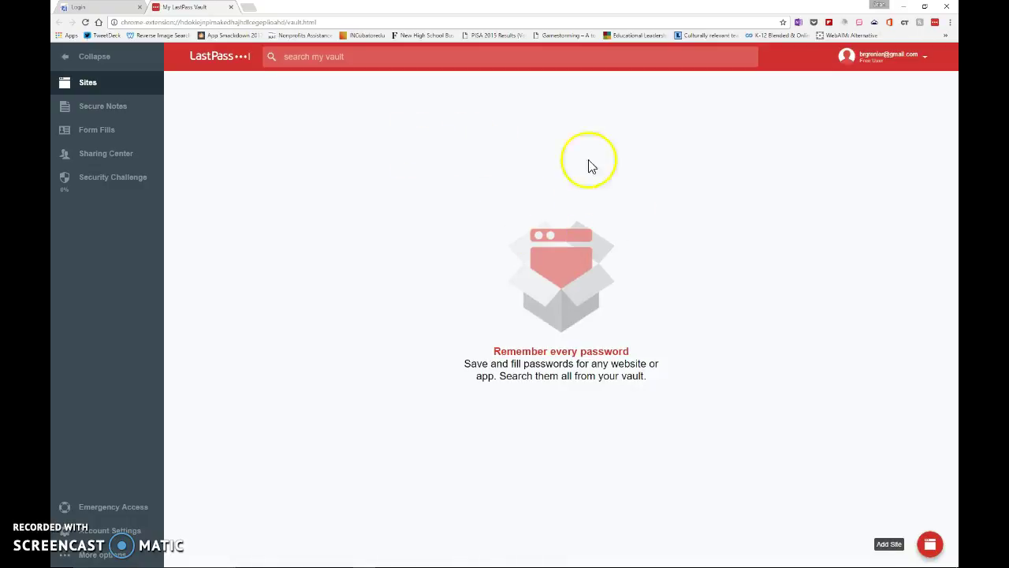
{"action": "mouse_move", "coordinate": [924, 543]}
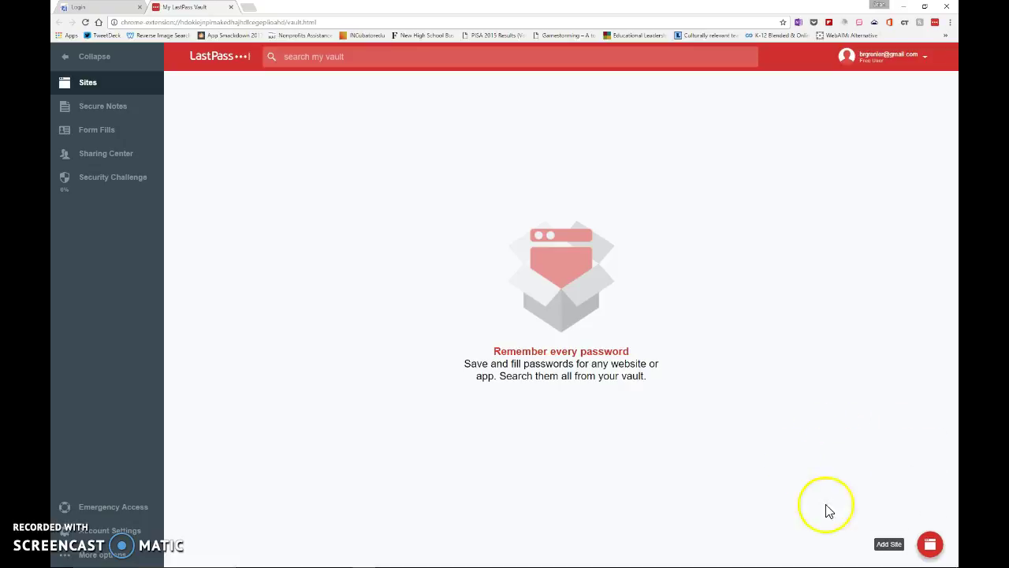
{"action": "left_click", "coordinate": [931, 547]}
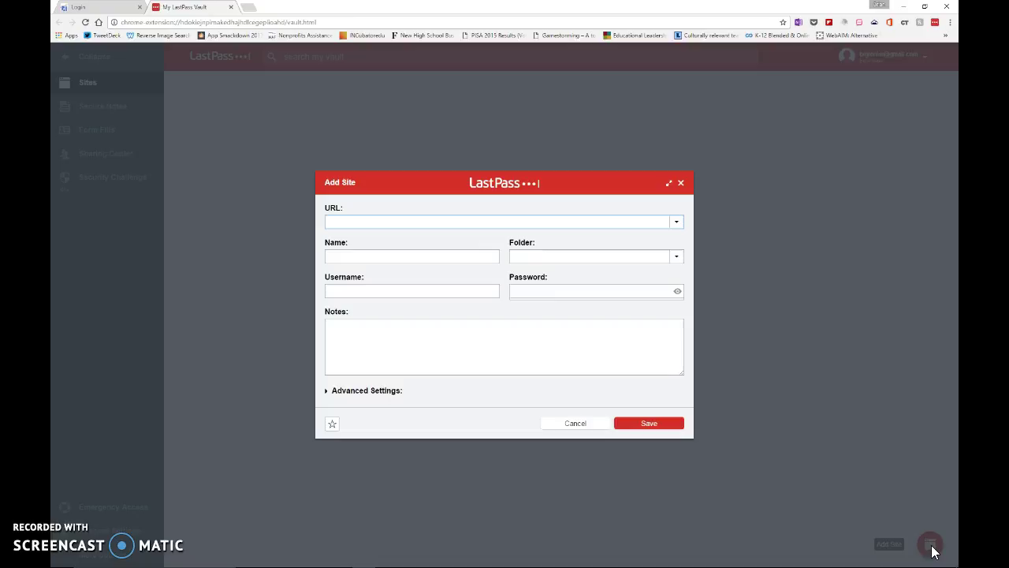
- Save a 'My EPISD' site with the pasted login URL, its username and password
{"action": "left_click", "coordinate": [446, 221]}
{"action": "key", "text": "ctrl+v"}
{"action": "left_click", "coordinate": [436, 256]}
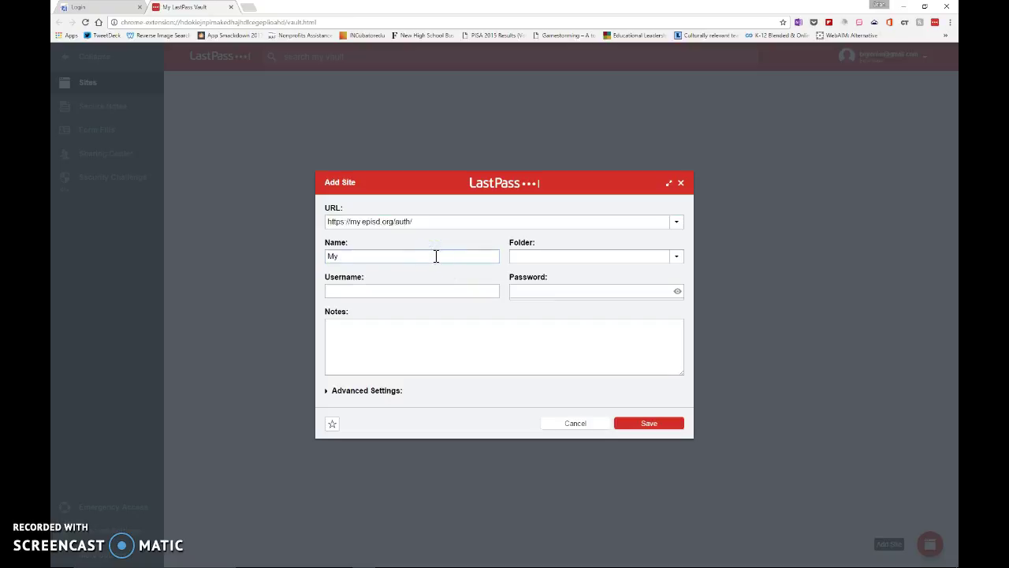
{"action": "left_click", "coordinate": [457, 293]}
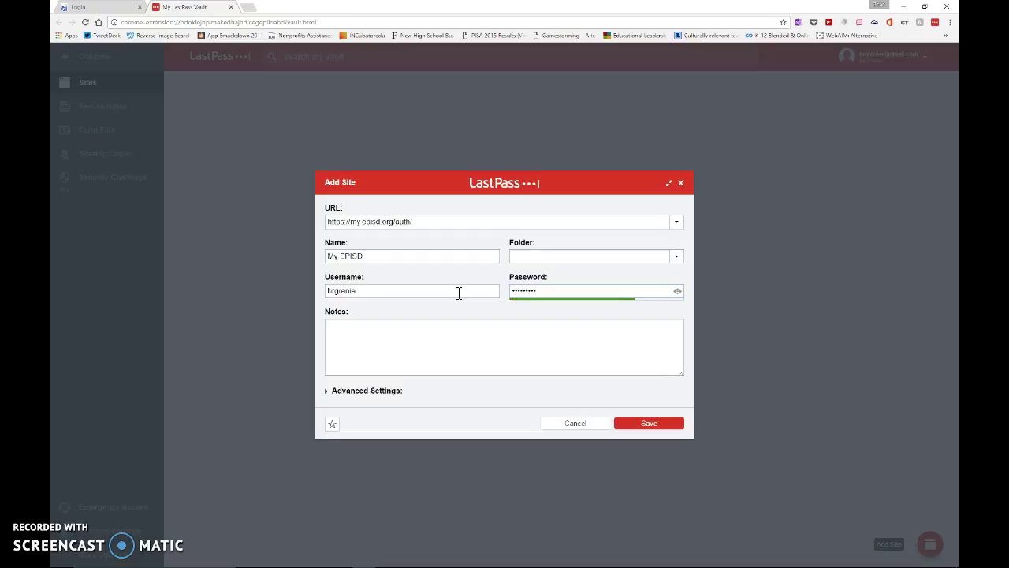
{"action": "left_click", "coordinate": [326, 390]}
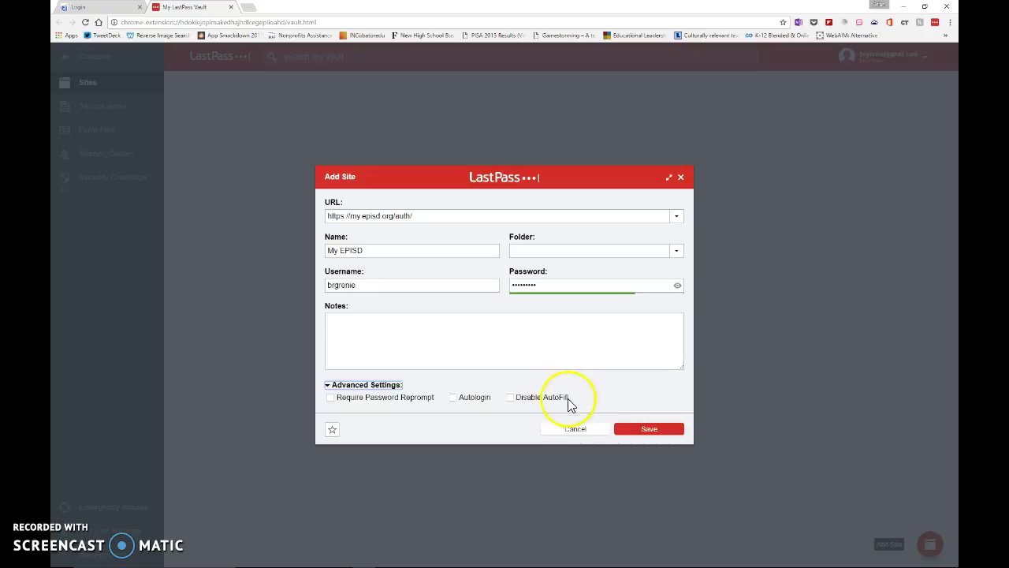
{"action": "left_click", "coordinate": [650, 435]}
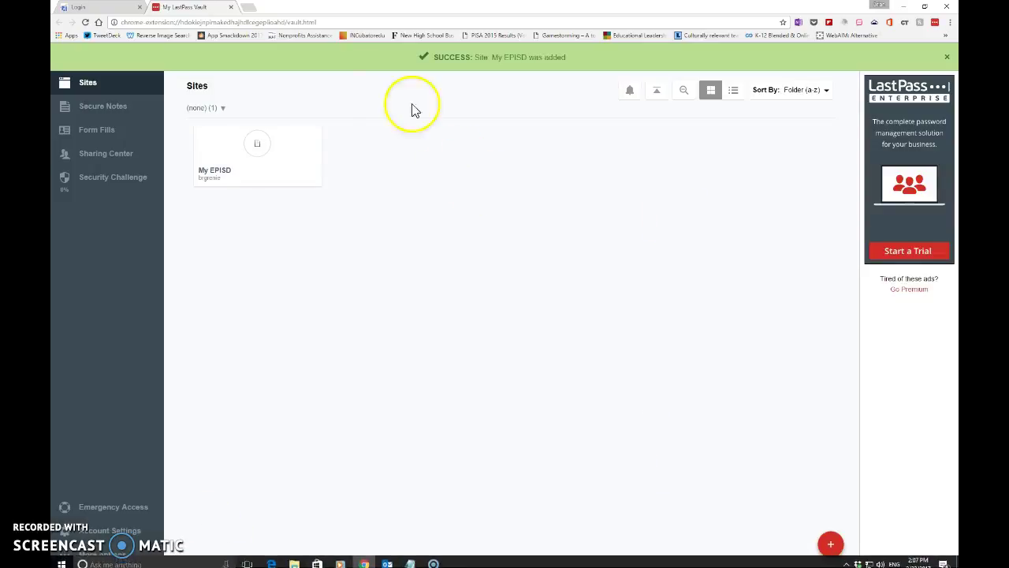
- Autofill the reloaded MyEPISD login with the saved My EPISD entry, sign in, and decline Smart Lock
{"action": "left_click", "coordinate": [100, 8]}
{"action": "left_click", "coordinate": [85, 22]}
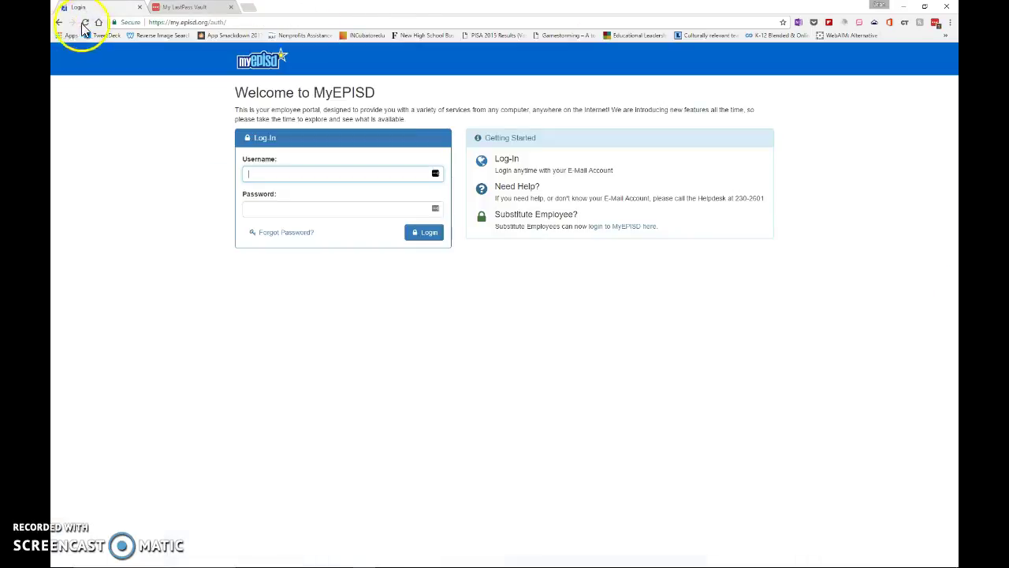
{"action": "left_click", "coordinate": [85, 21]}
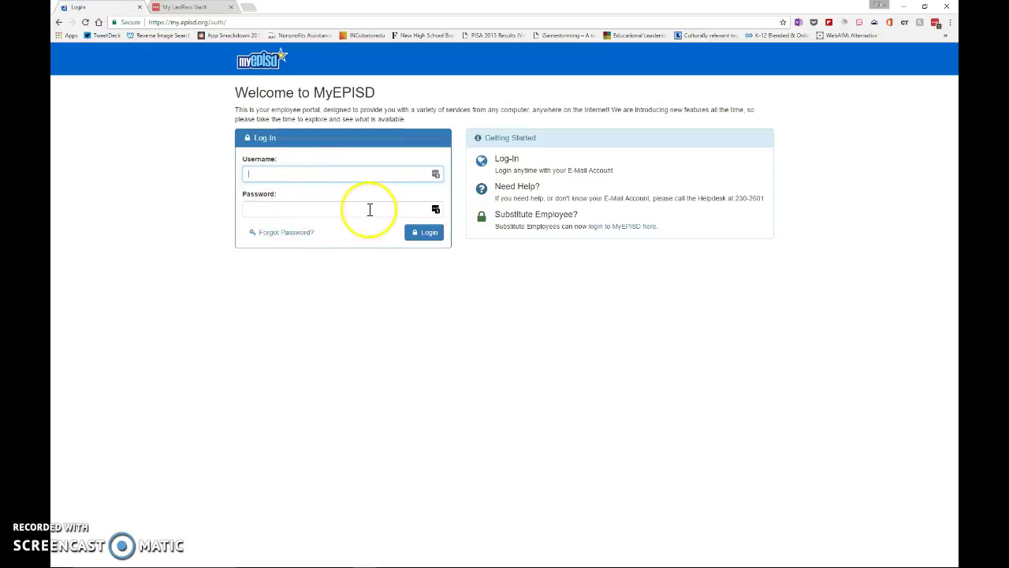
{"action": "left_click", "coordinate": [438, 174]}
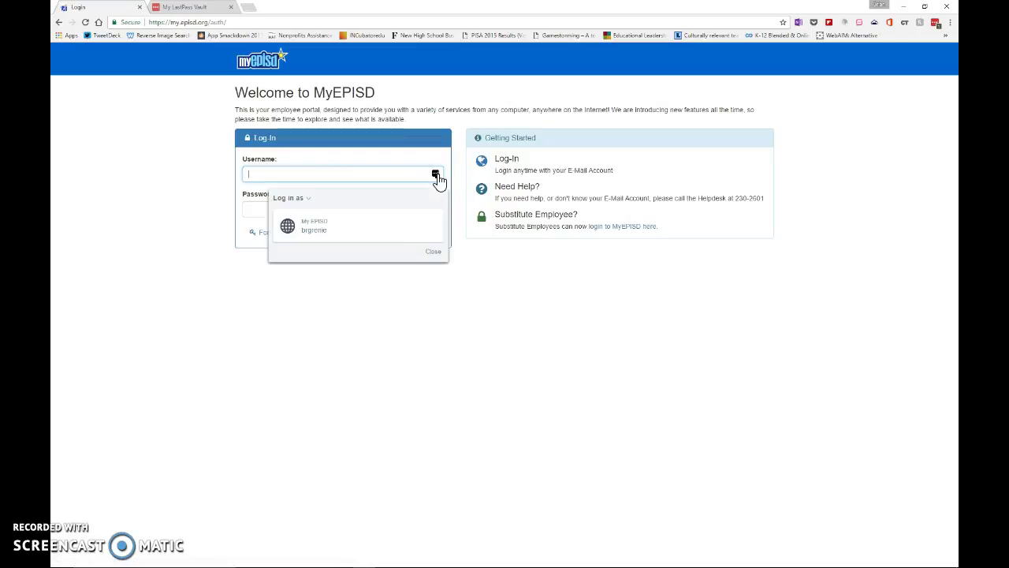
{"action": "left_click", "coordinate": [318, 228]}
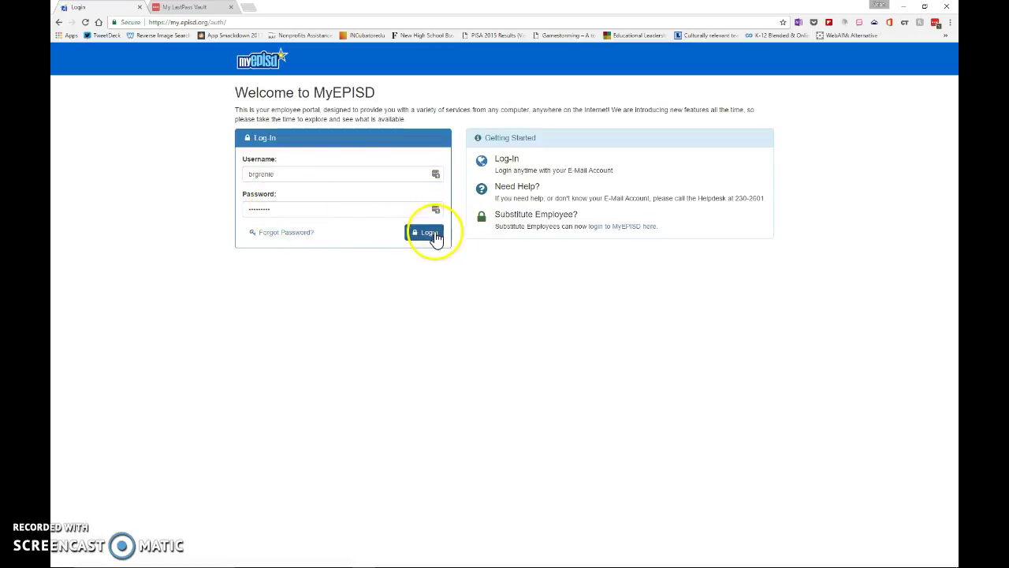
{"action": "left_click", "coordinate": [433, 235]}
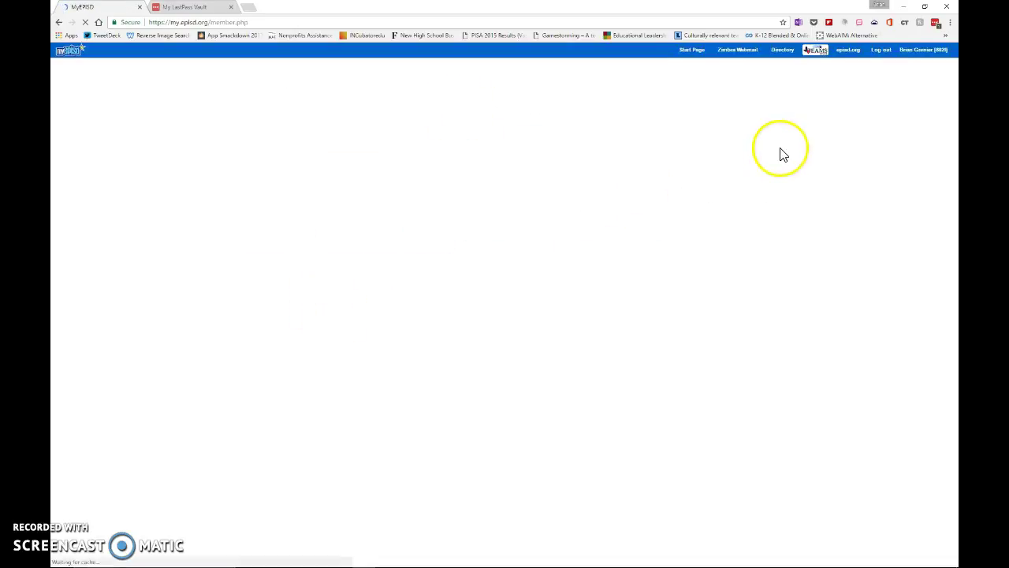
{"action": "left_click", "coordinate": [758, 96]}
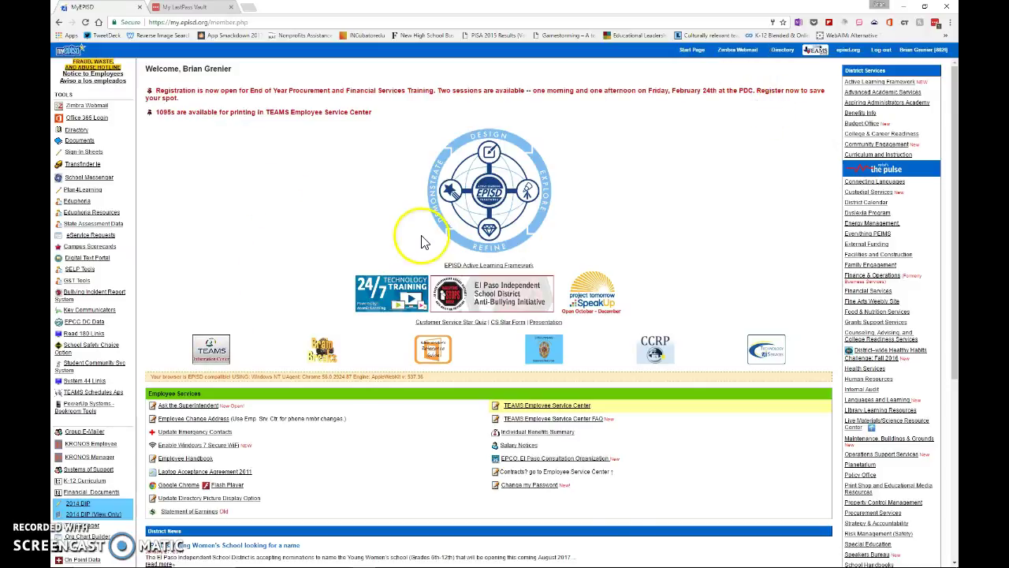
{"action": "mouse_move", "coordinate": [261, 558]}
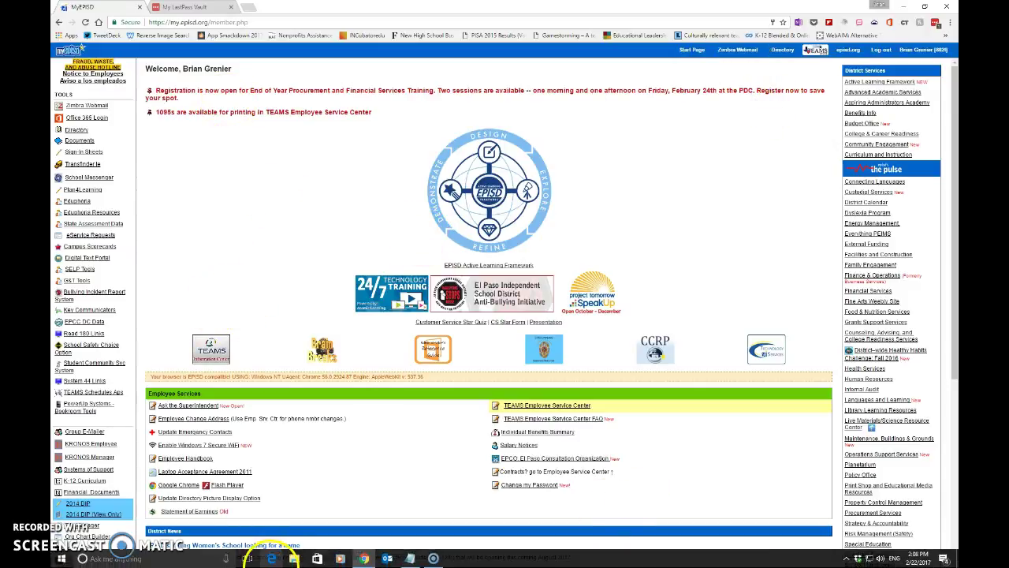
- Replace the vault tab's address with portal.office.com to load the Office 365 sign-in page
{"action": "left_click", "coordinate": [203, 7]}
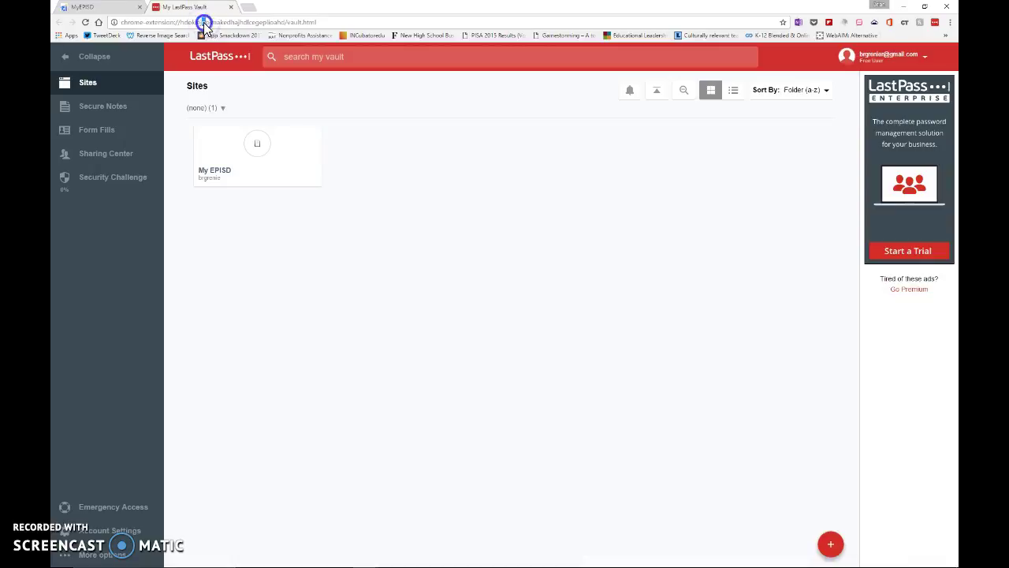
{"action": "triple_click", "coordinate": [204, 23]}
{"action": "type", "text": "nea"}
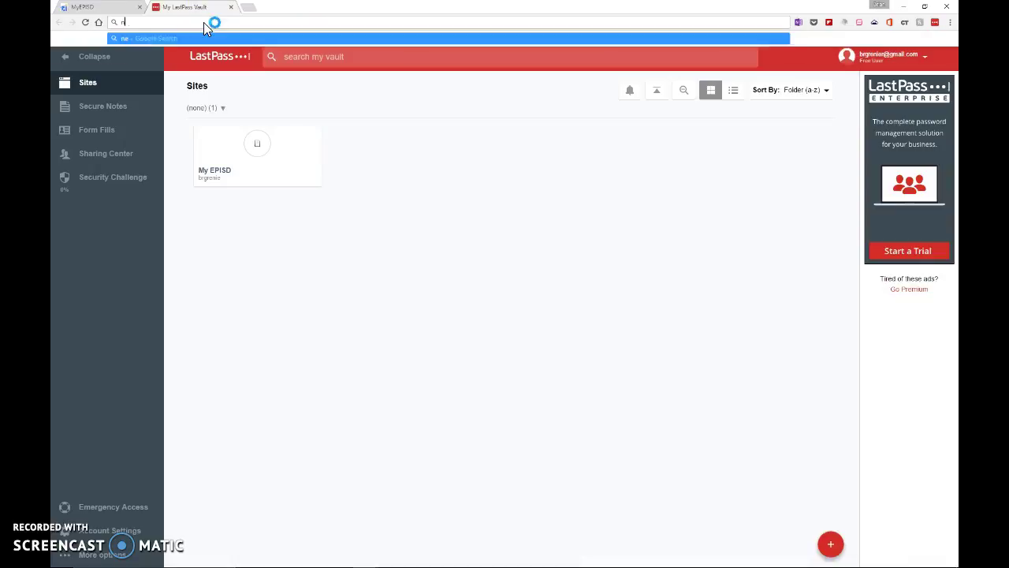
{"action": "key", "text": "BackSpace"}
{"action": "key", "text": "BackSpace"}
{"action": "key", "text": "BackSpace"}
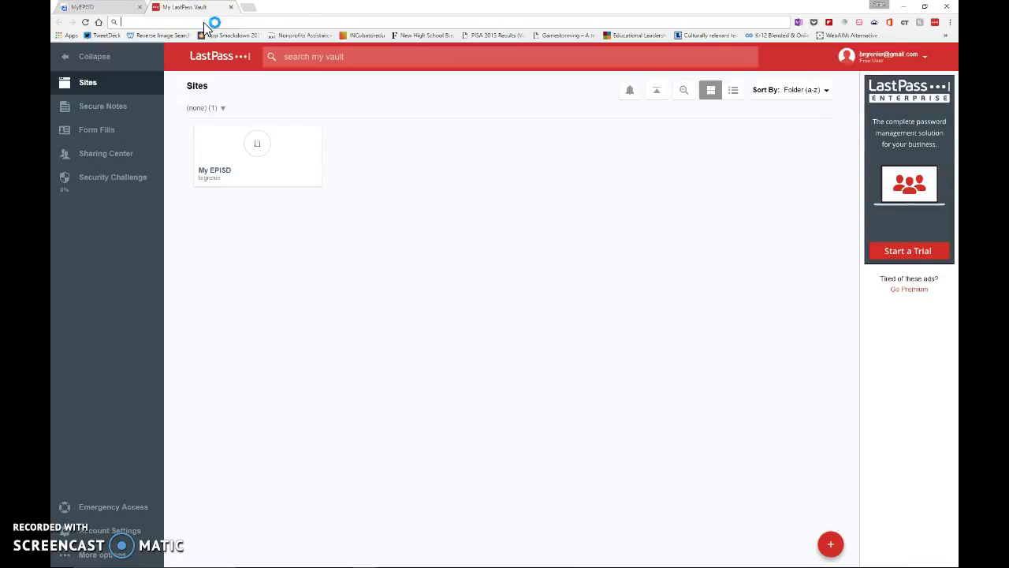
{"action": "type", "text": "portal."}
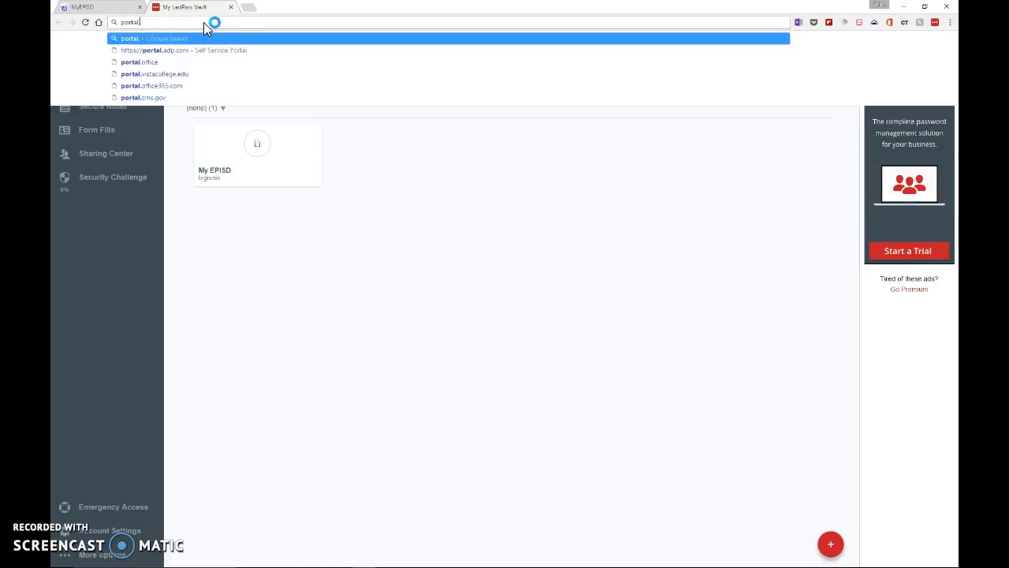
{"action": "type", "text": "office.com"}
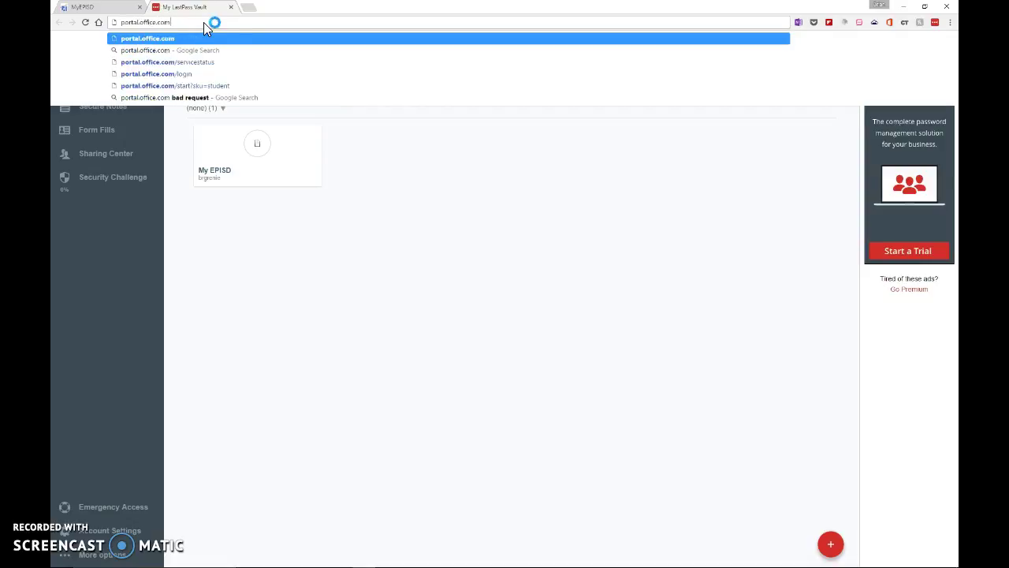
{"action": "key", "text": "Return"}
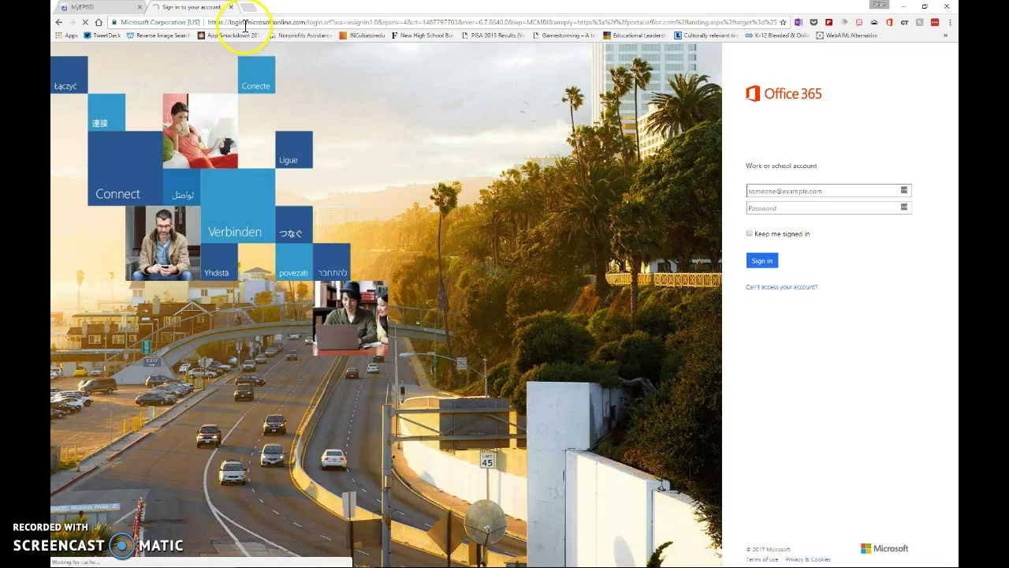
{"action": "right_click", "coordinate": [323, 21]}
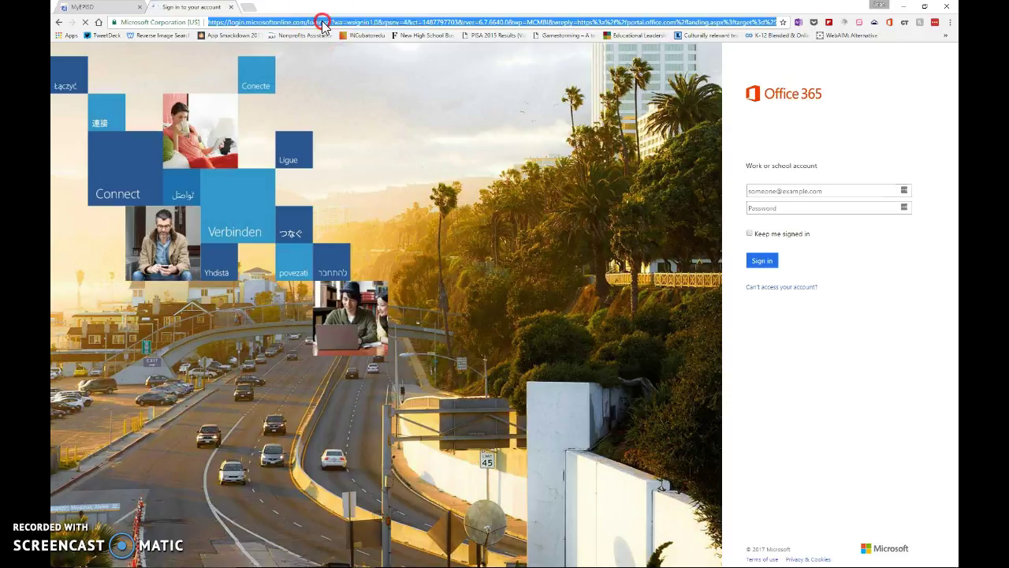
{"action": "left_click", "coordinate": [579, 209]}
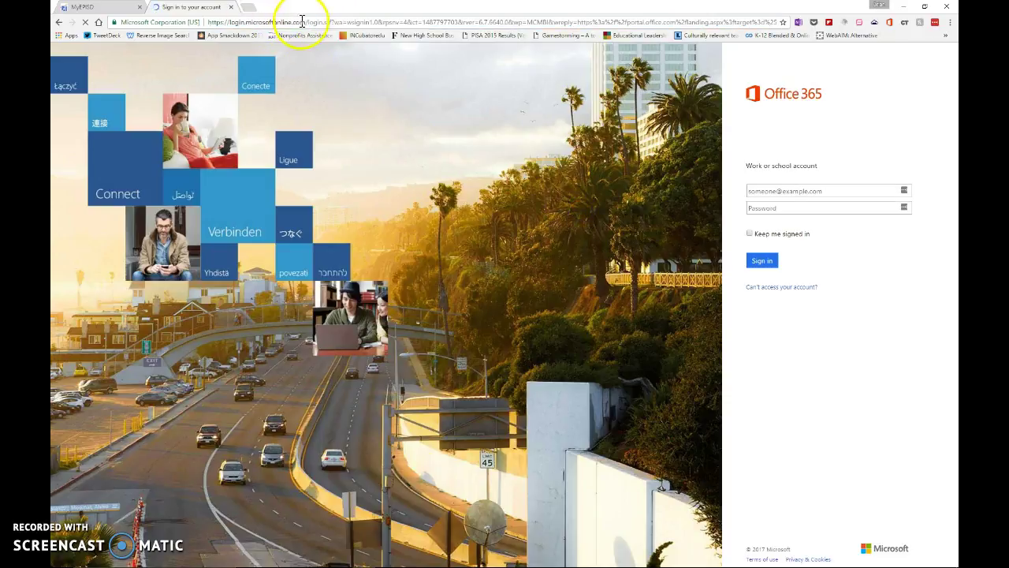
{"action": "left_click_drag", "start_coordinate": [306, 22], "coordinate": [221, 23]}
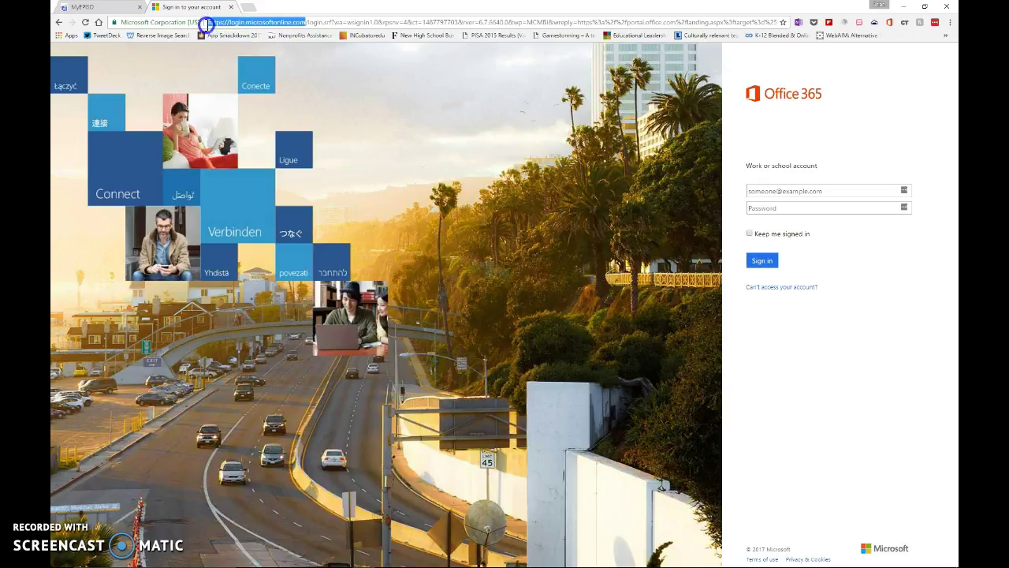
{"action": "right_click", "coordinate": [228, 24]}
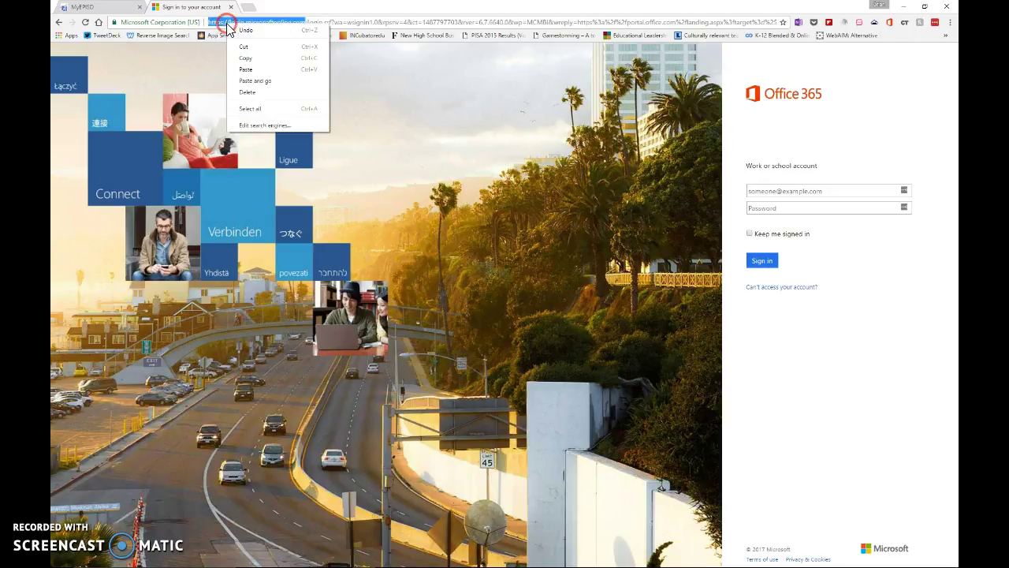
{"action": "left_click", "coordinate": [261, 60]}
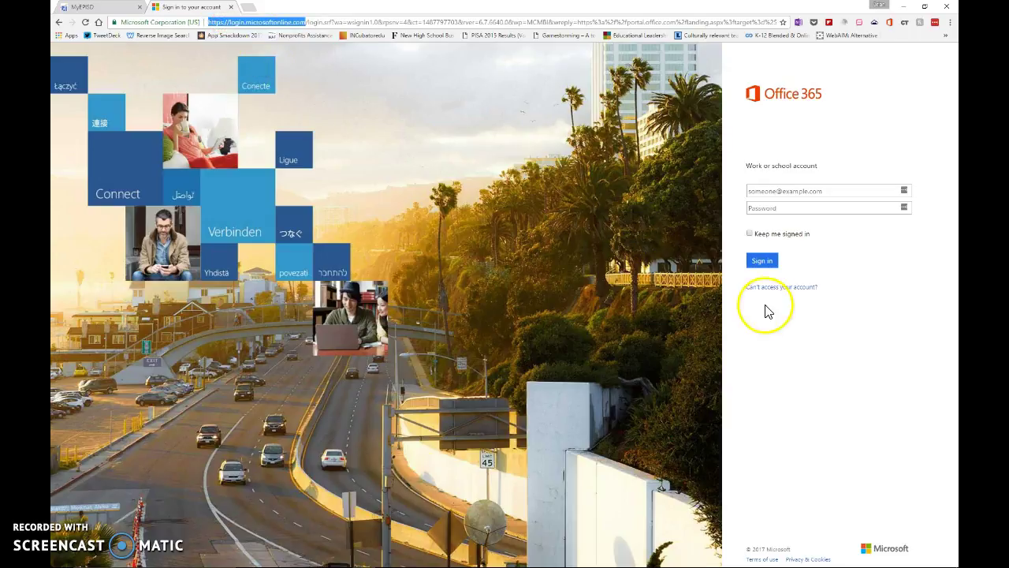
{"action": "left_click", "coordinate": [935, 23]}
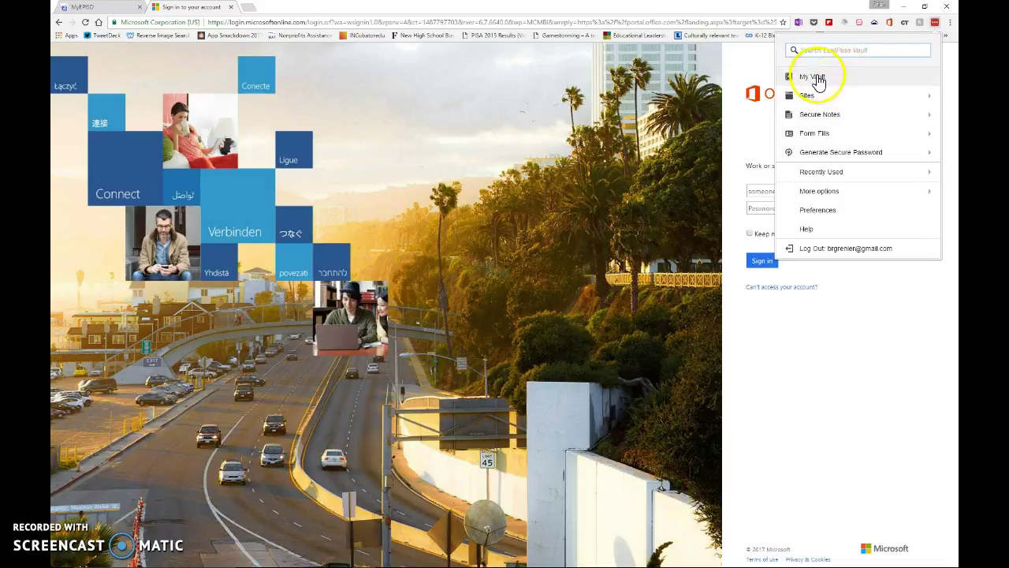
- Save an 'Office 365' vault site for login.microsoftonline.com with the account e-mail and password, then close the vault
{"action": "left_click", "coordinate": [814, 78]}
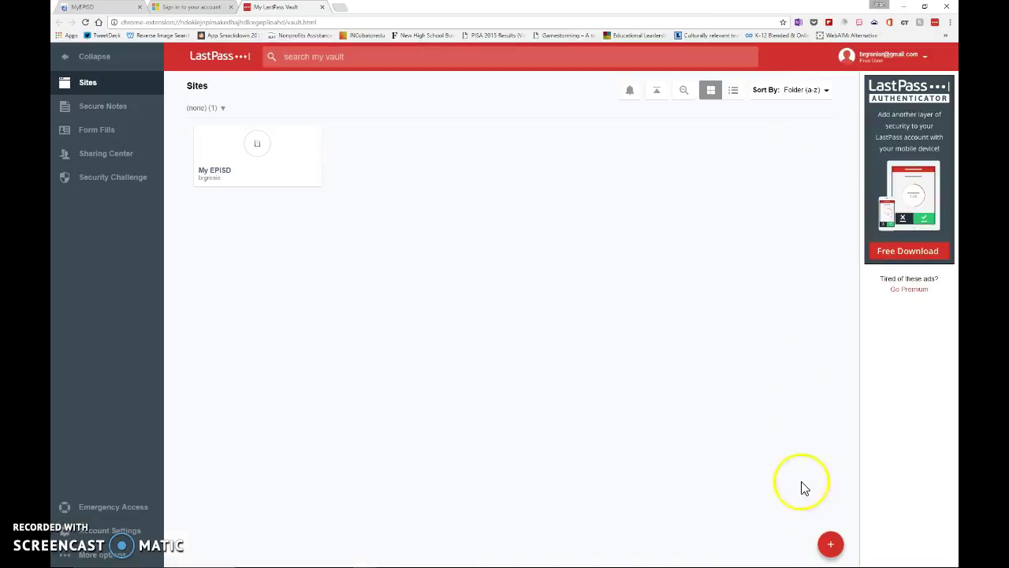
{"action": "left_click", "coordinate": [826, 544]}
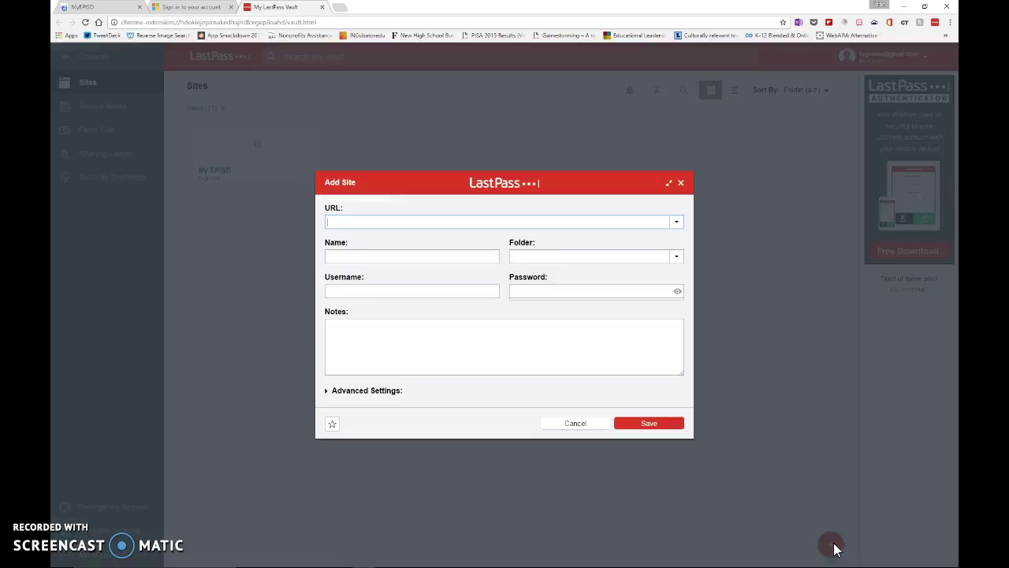
{"action": "key", "text": "ctrl+v"}
{"action": "left_click", "coordinate": [439, 255]}
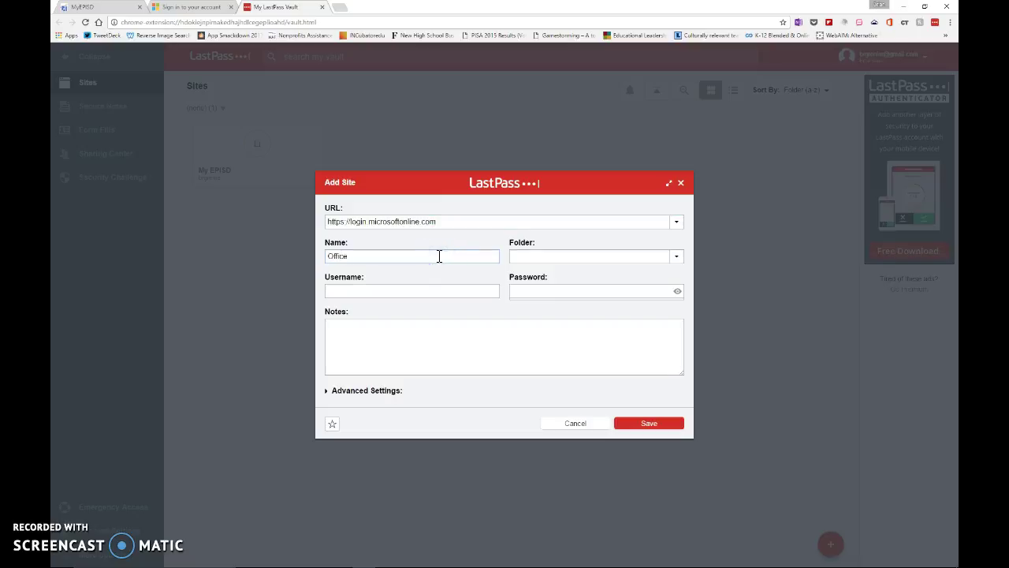
{"action": "left_click", "coordinate": [435, 289]}
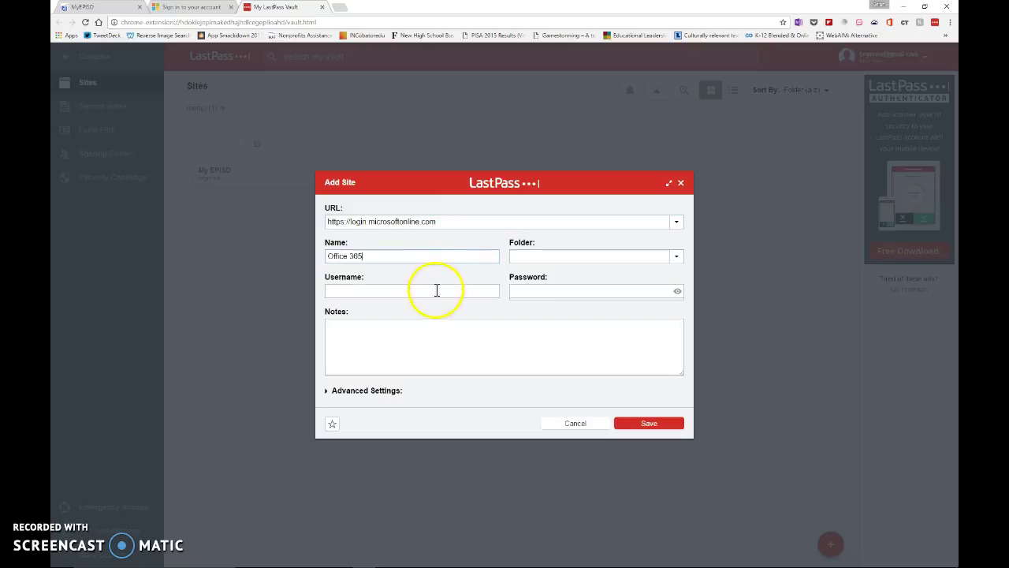
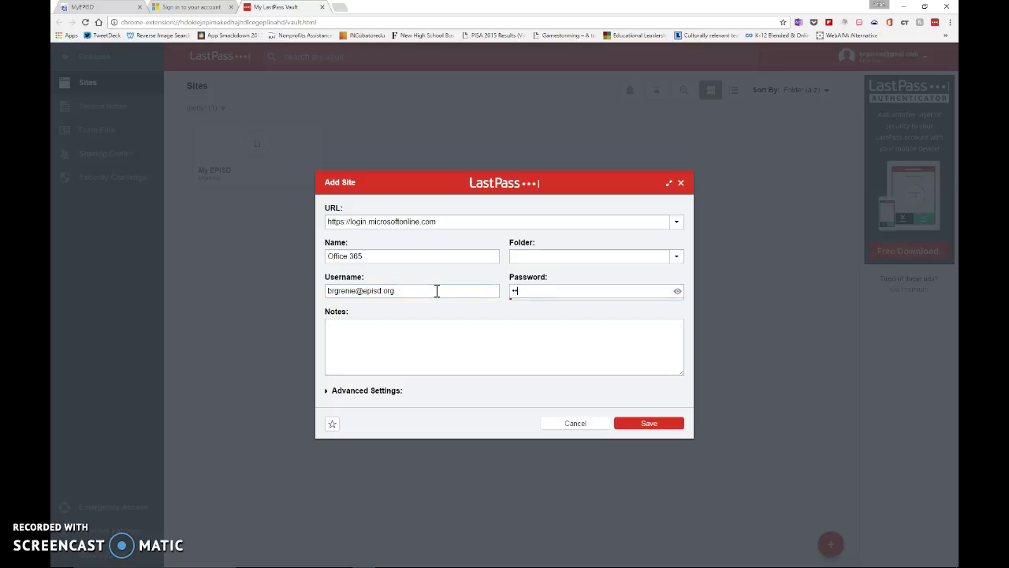
{"action": "type", "text": "••"}
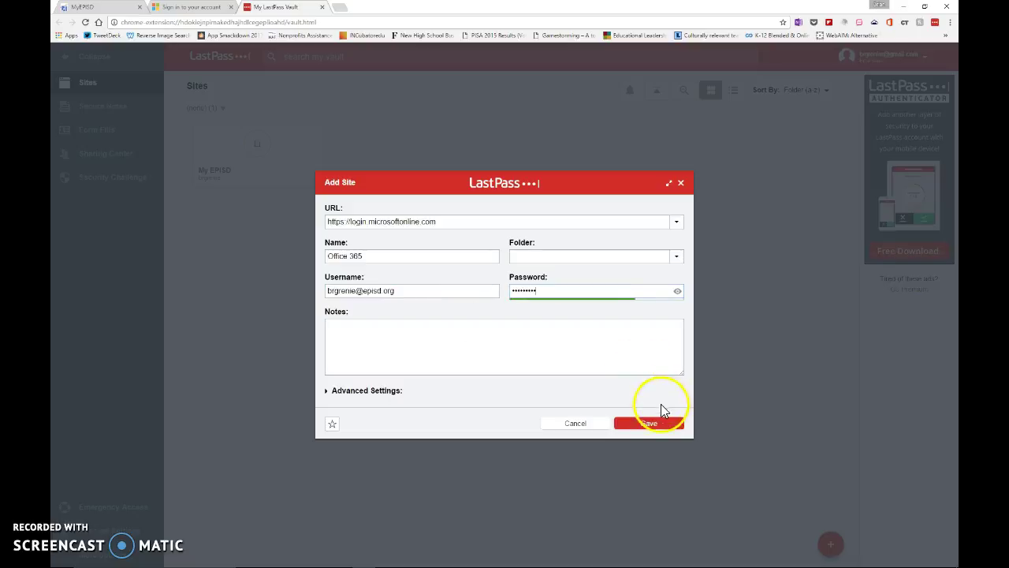
{"action": "left_click", "coordinate": [662, 423]}
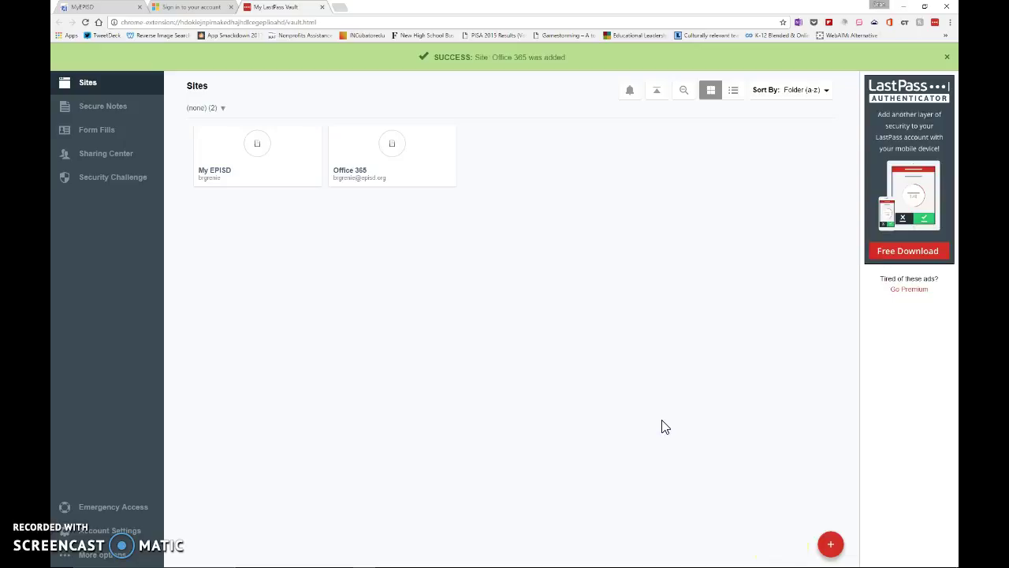
{"action": "left_click", "coordinate": [321, 7]}
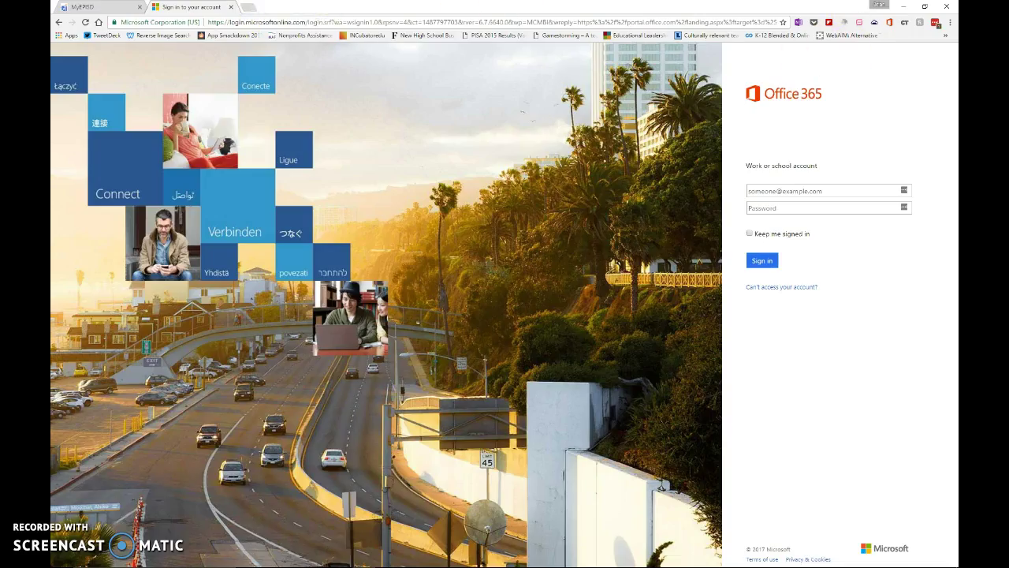
- Sign in to Office 365 with the LastPass-filled login and decline Chrome's password-saving offer
{"action": "left_click", "coordinate": [86, 22]}
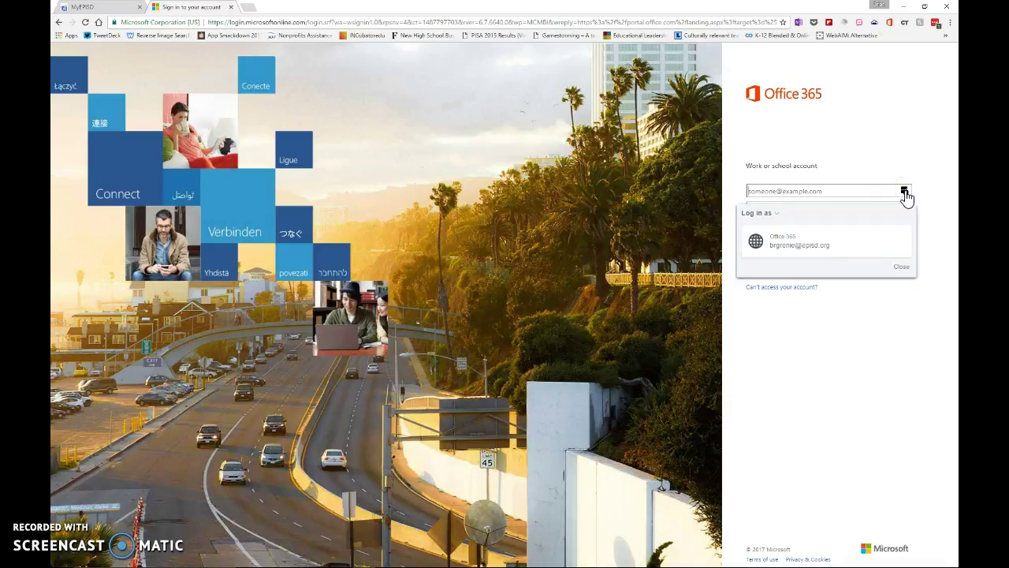
{"action": "left_click", "coordinate": [827, 247]}
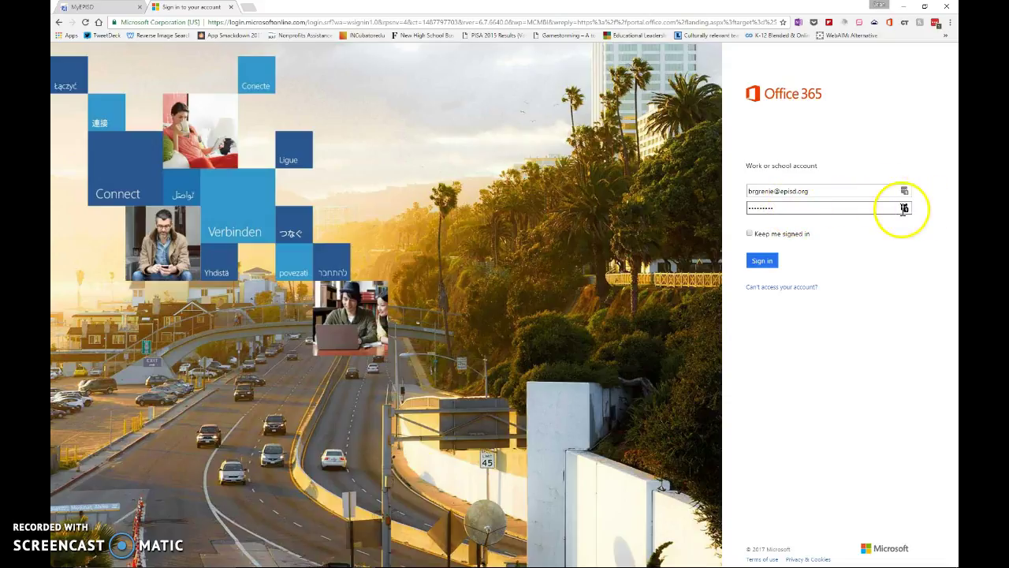
{"action": "left_click", "coordinate": [765, 262]}
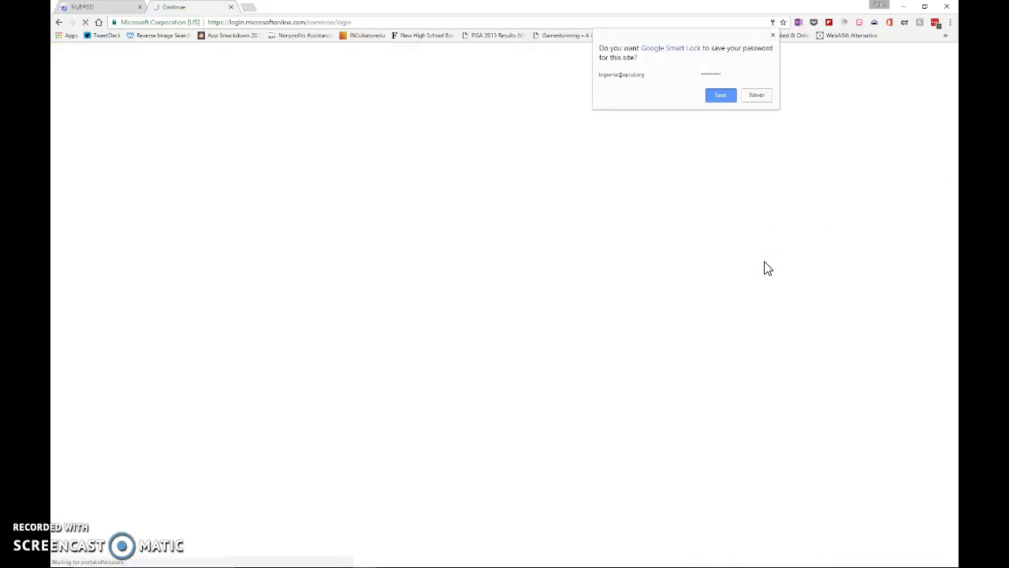
{"action": "left_click", "coordinate": [756, 95]}
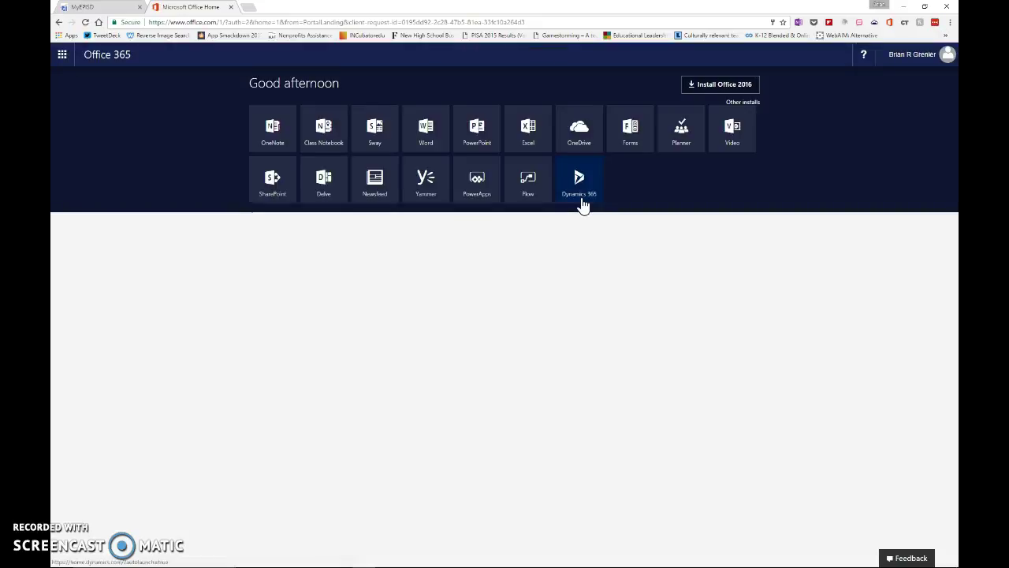
{"action": "left_click", "coordinate": [582, 203]}
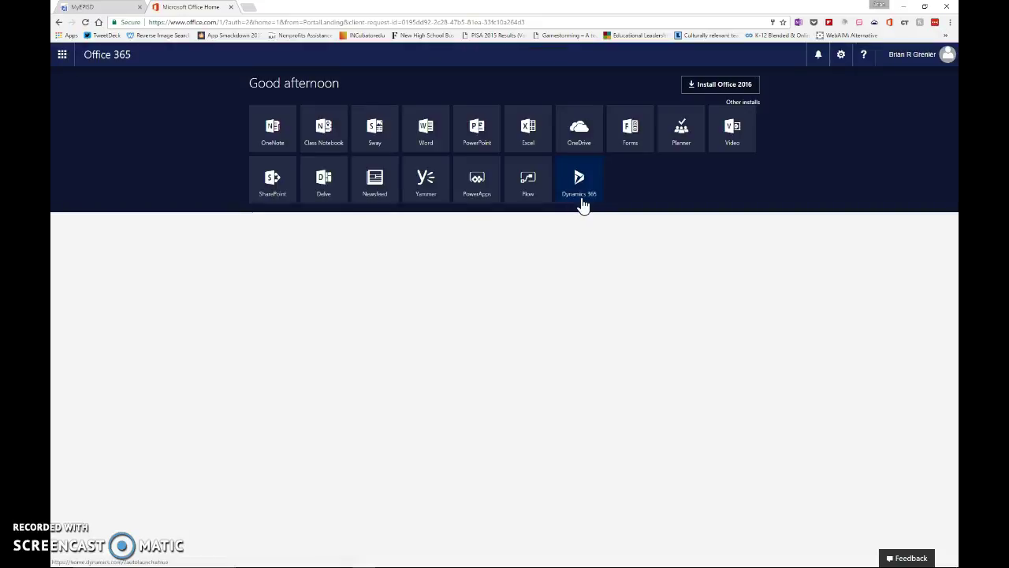